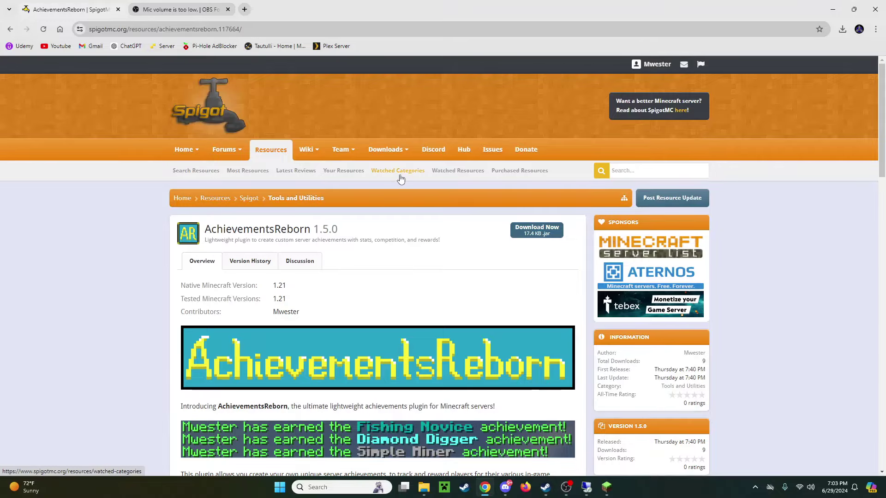
Read through the AchievementsReborn resource page, covering the introduction, sample player statistics and the feature list
{"action": "scroll", "coordinate": [397, 184], "scroll_direction": "down", "scroll_amount": 1}
{"action": "scroll", "coordinate": [401, 189], "scroll_direction": "down", "scroll_amount": 1}
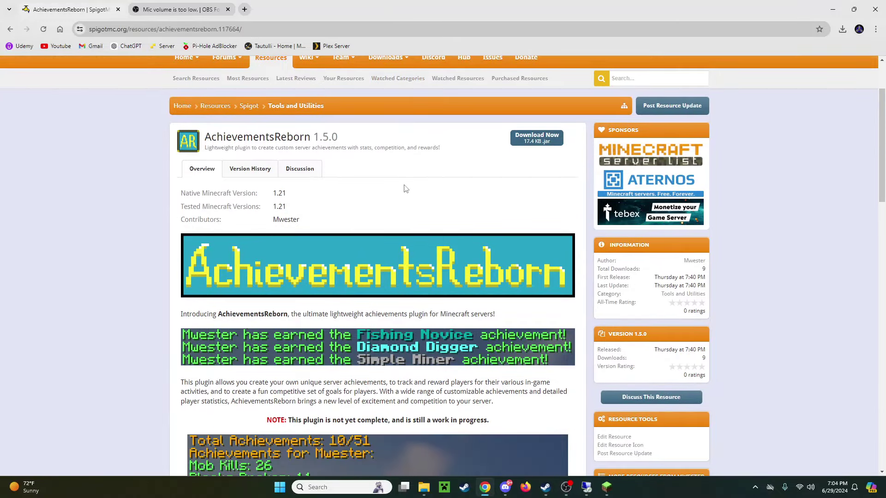
{"action": "scroll", "coordinate": [406, 188], "scroll_direction": "down", "scroll_amount": 1}
{"action": "scroll", "coordinate": [407, 188], "scroll_direction": "down", "scroll_amount": 2}
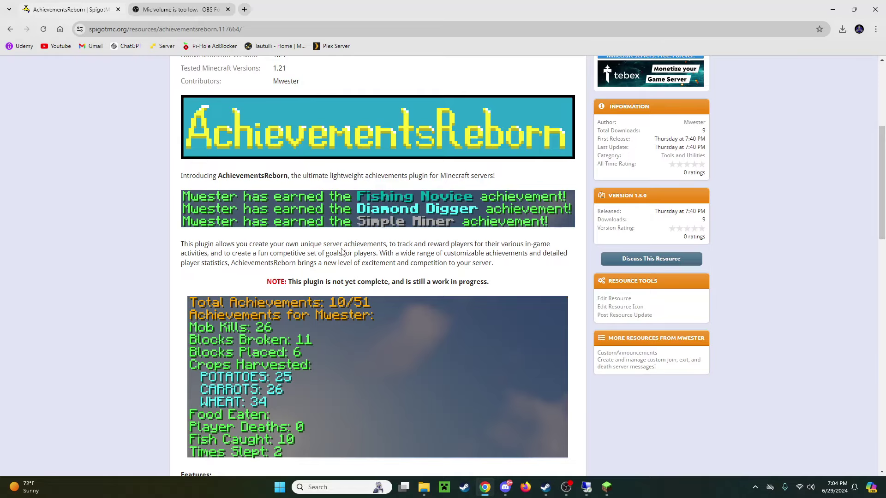
{"action": "scroll", "coordinate": [360, 231], "scroll_direction": "down", "scroll_amount": 3}
{"action": "scroll", "coordinate": [380, 203], "scroll_direction": "up", "scroll_amount": 1}
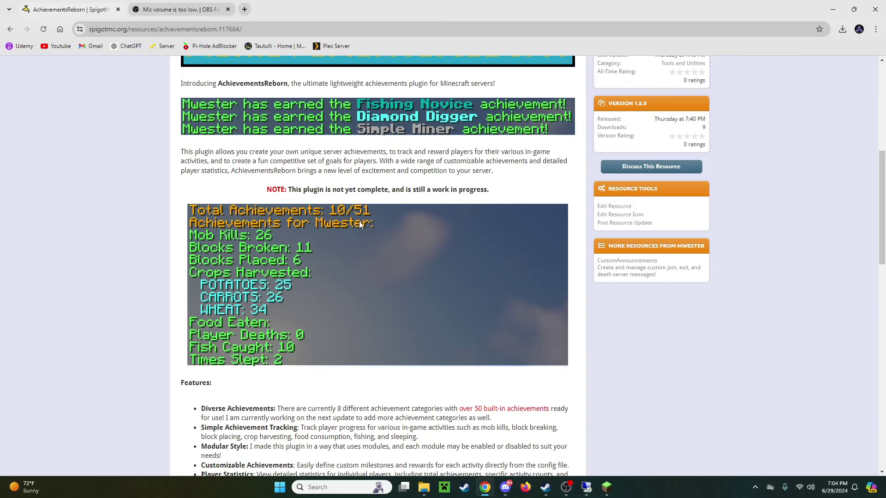
{"action": "scroll", "coordinate": [356, 210], "scroll_direction": "down", "scroll_amount": 2}
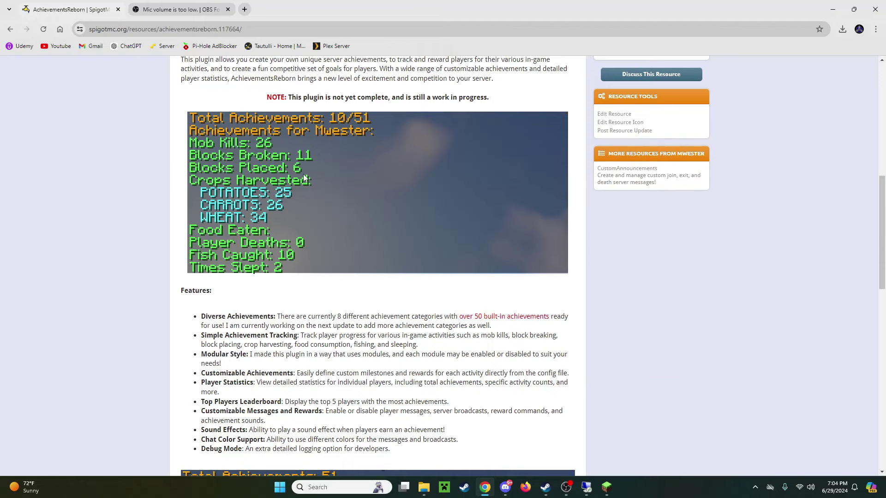
{"action": "scroll", "coordinate": [299, 159], "scroll_direction": "down", "scroll_amount": 1}
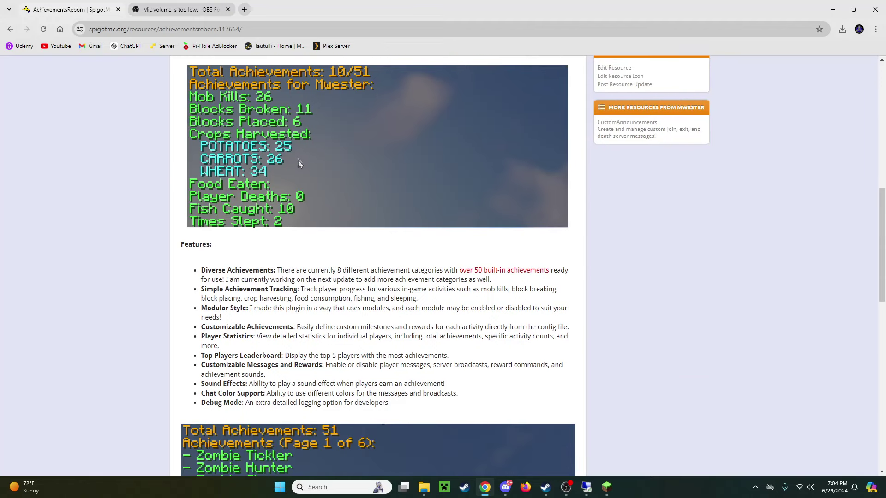
{"action": "scroll", "coordinate": [304, 160], "scroll_direction": "down", "scroll_amount": 1}
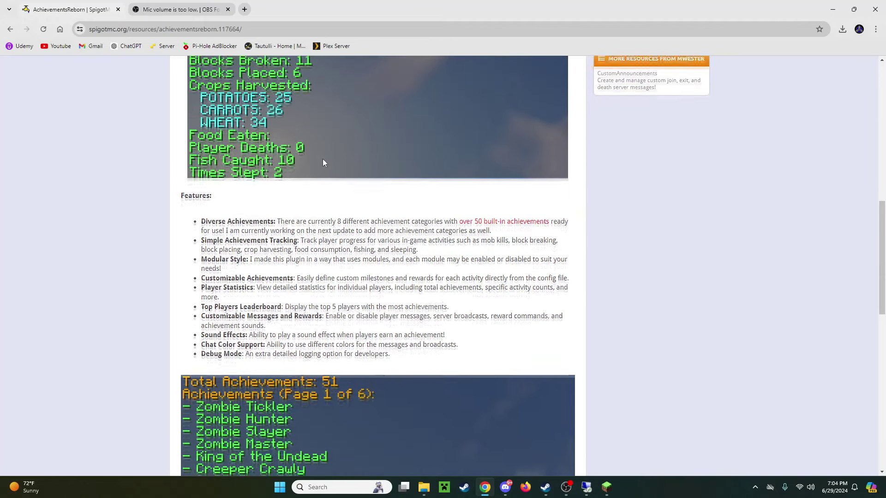
Review the plugin's Commands and Permissions lists on the resource page, and return to the top of the page
{"action": "scroll", "coordinate": [318, 157], "scroll_direction": "down", "scroll_amount": 7}
{"action": "left_click_drag", "start_coordinate": [200, 236], "coordinate": [355, 267]}
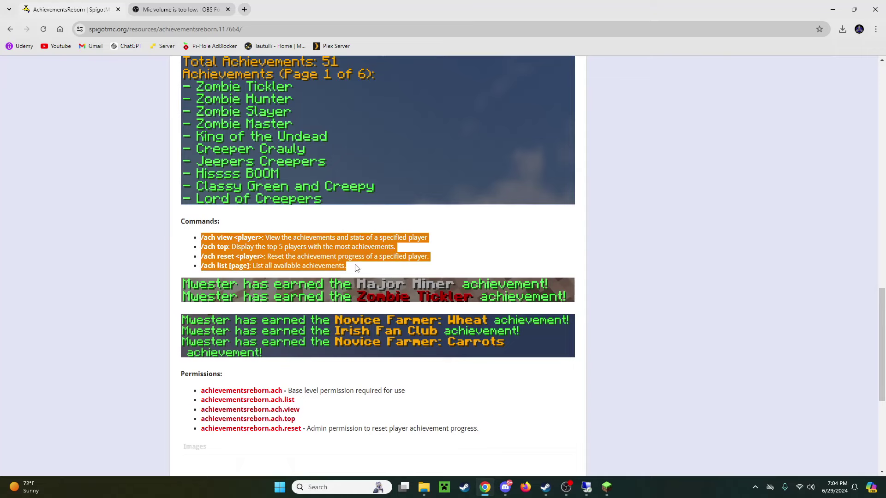
{"action": "left_click", "coordinate": [362, 266]}
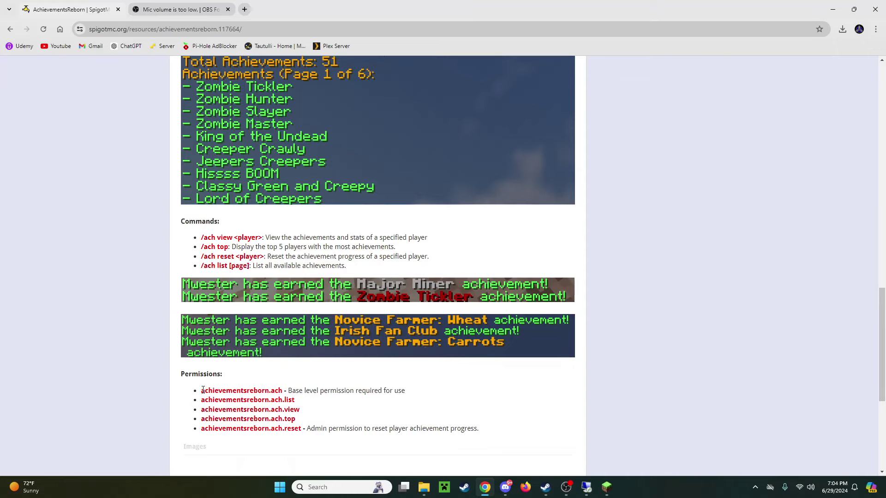
{"action": "left_click_drag", "start_coordinate": [203, 390], "coordinate": [312, 425]}
{"action": "left_click", "coordinate": [312, 424]}
{"action": "scroll", "coordinate": [315, 426], "scroll_direction": "up", "scroll_amount": 10}
{"action": "scroll", "coordinate": [331, 396], "scroll_direction": "up", "scroll_amount": 5}
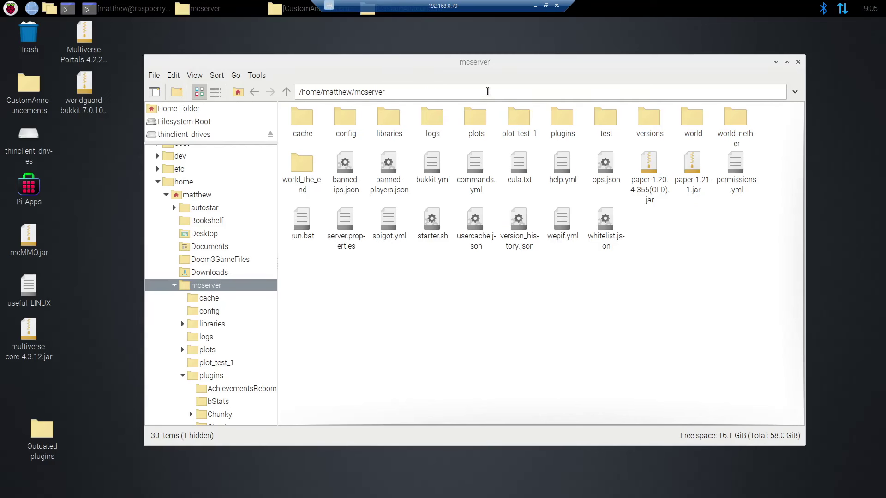
Switch to the remote server's file manager and open the AchievementsReborn folder inside the mcserver plugins folder
{"action": "left_click_drag", "start_coordinate": [357, 63], "coordinate": [346, 65]}
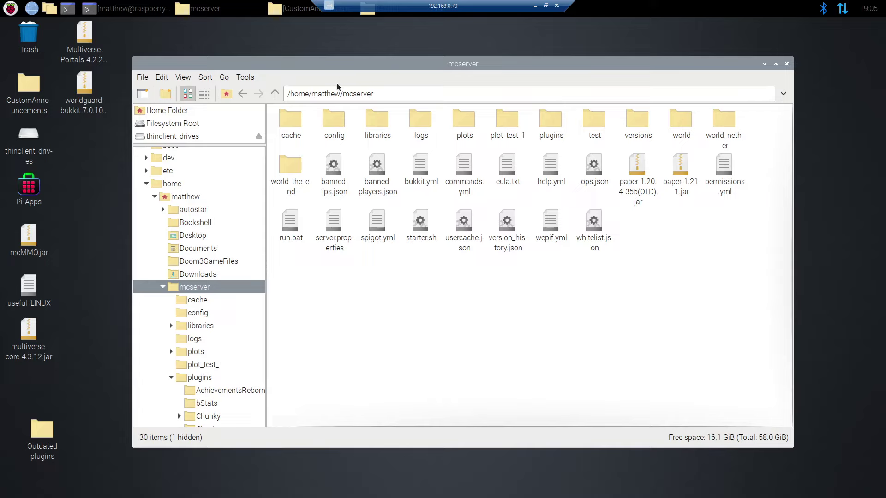
{"action": "double_click", "coordinate": [552, 121]}
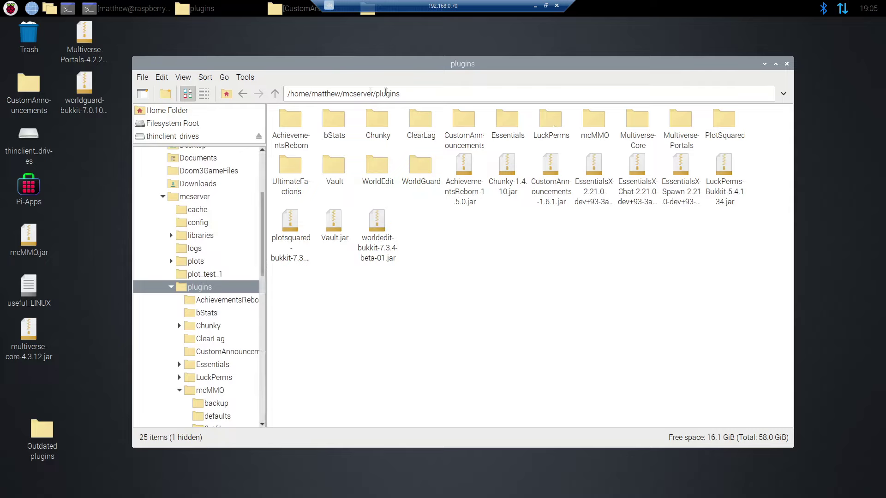
{"action": "left_click", "coordinate": [291, 134]}
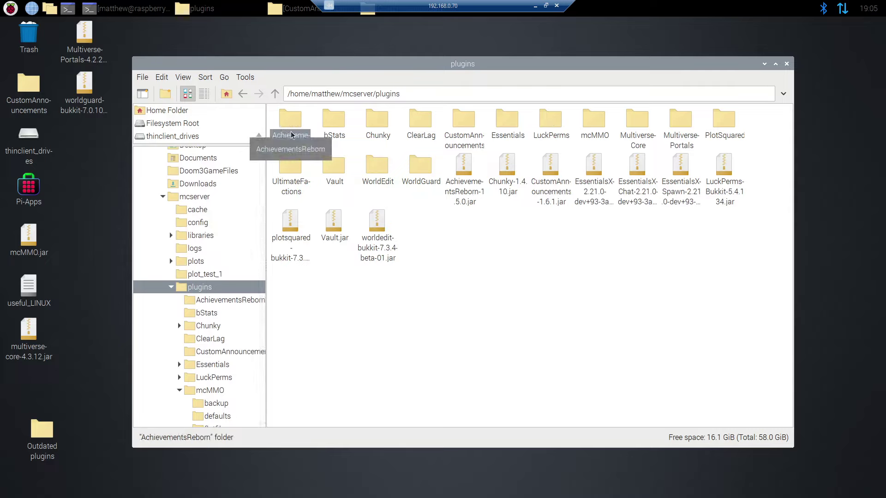
{"action": "left_click", "coordinate": [464, 190]}
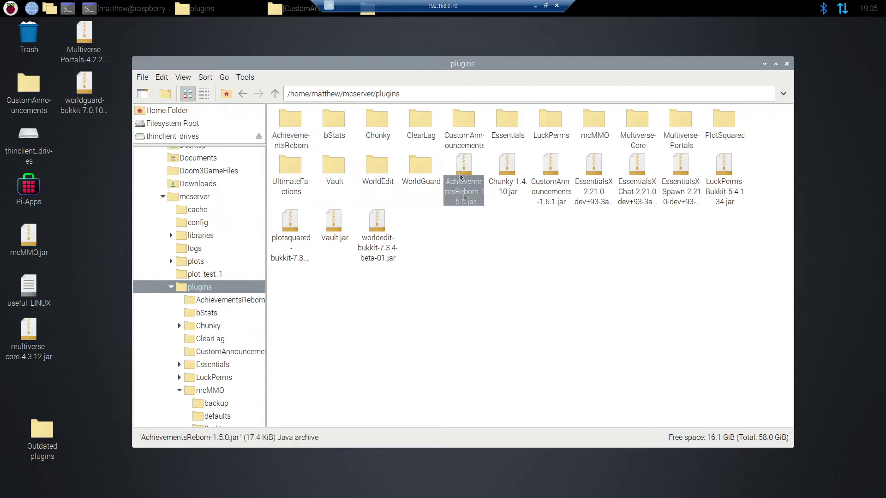
{"action": "double_click", "coordinate": [296, 122]}
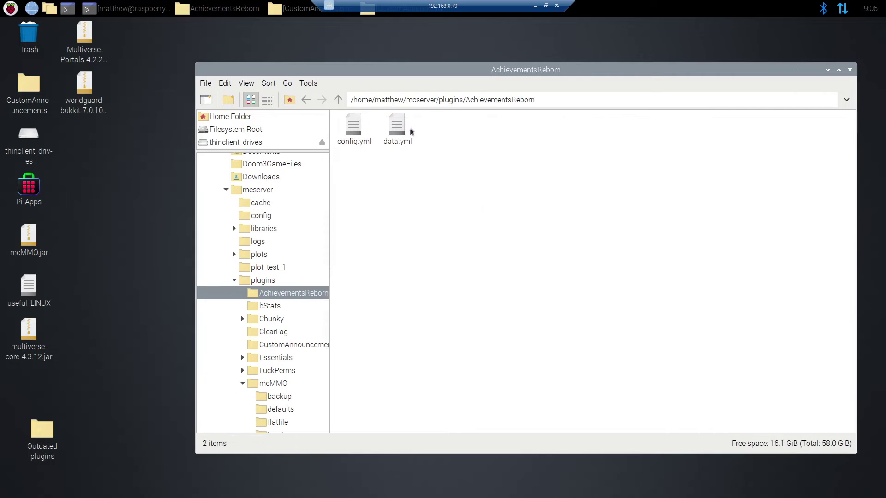
Open data.yml, examine the statistics stored under each player ID, and close the file
{"action": "double_click", "coordinate": [396, 126]}
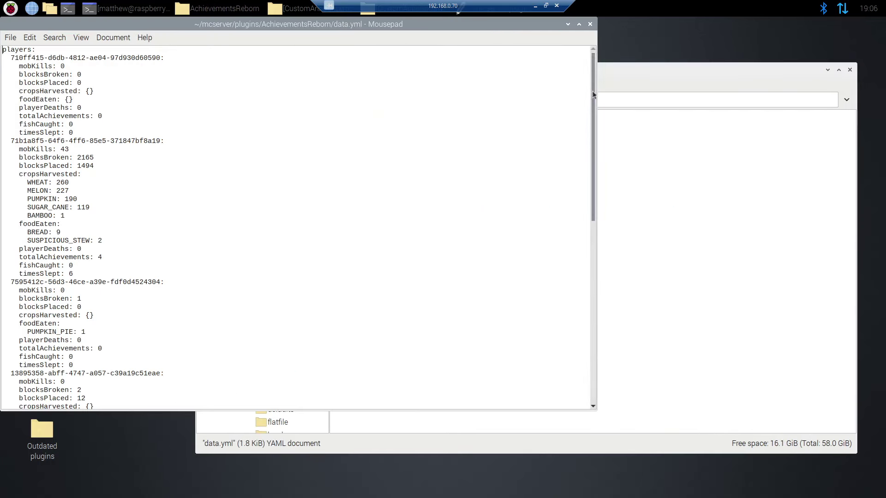
{"action": "left_click_drag", "start_coordinate": [594, 89], "coordinate": [585, 108]}
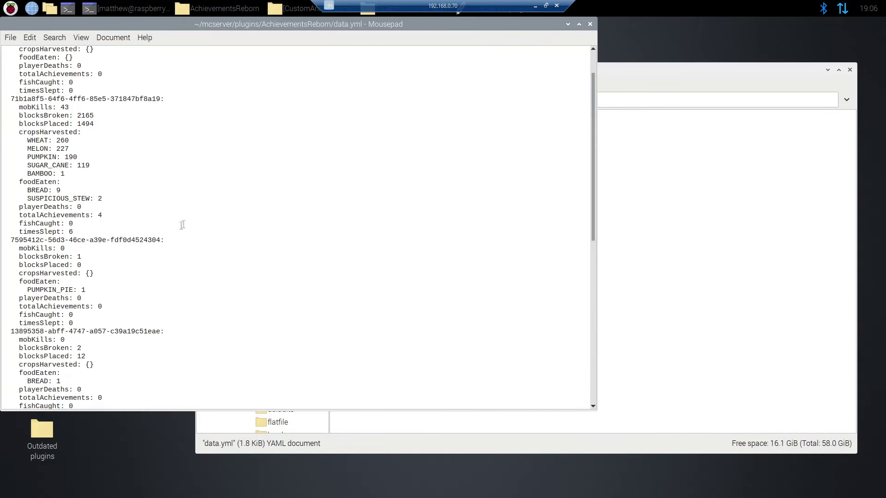
{"action": "left_click_drag", "start_coordinate": [165, 240], "coordinate": [7, 240]}
{"action": "scroll", "coordinate": [18, 231], "scroll_direction": "up", "scroll_amount": 2}
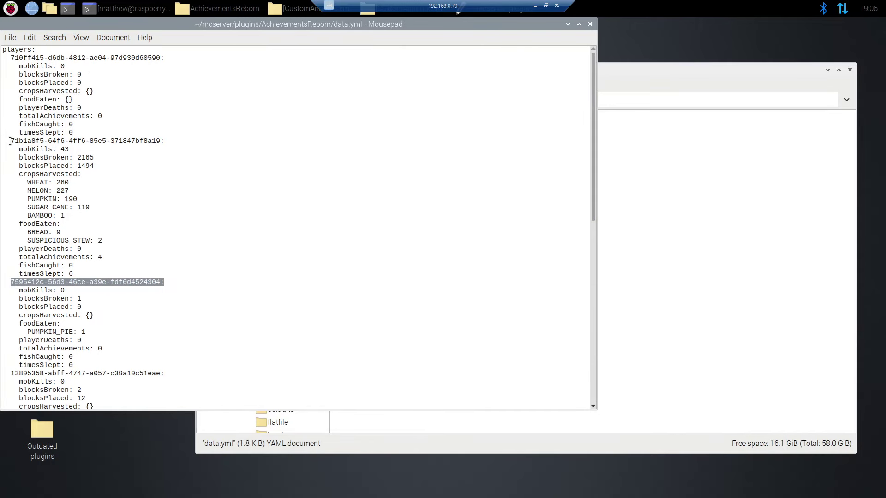
{"action": "left_click_drag", "start_coordinate": [11, 141], "coordinate": [118, 273]}
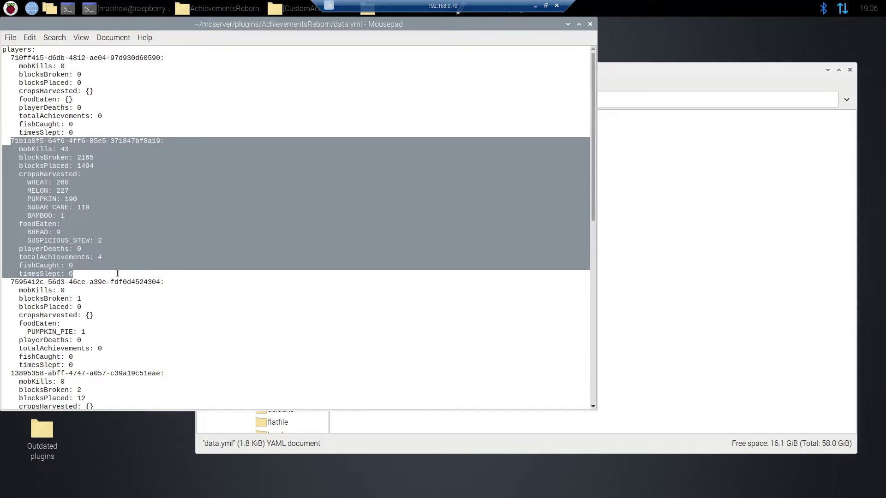
{"action": "left_click_drag", "start_coordinate": [10, 282], "coordinate": [124, 366]}
{"action": "left_click", "coordinate": [149, 165]}
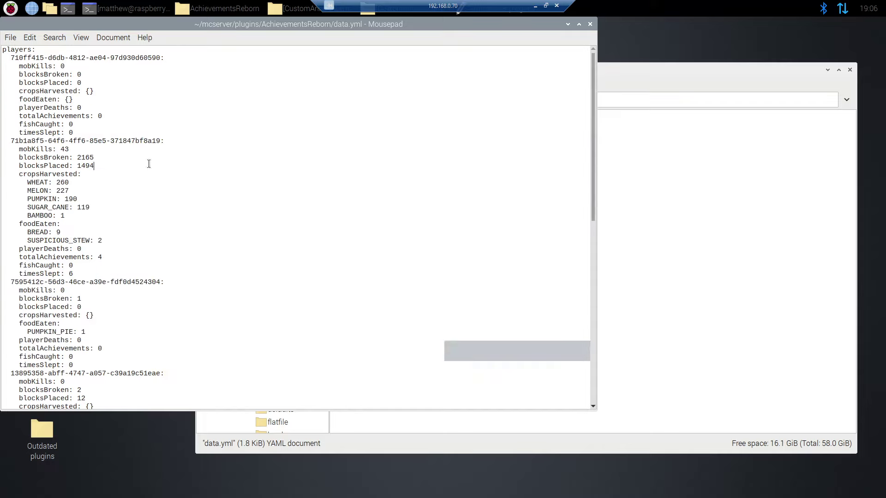
{"action": "left_click", "coordinate": [590, 24]}
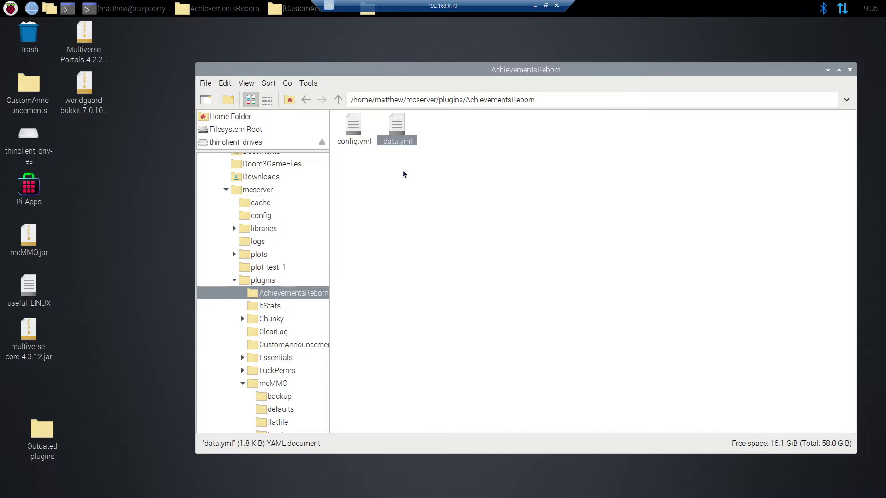
Open config.yml, go over its instruction comments and options block, and maximize the editor window
{"action": "left_click", "coordinate": [356, 124]}
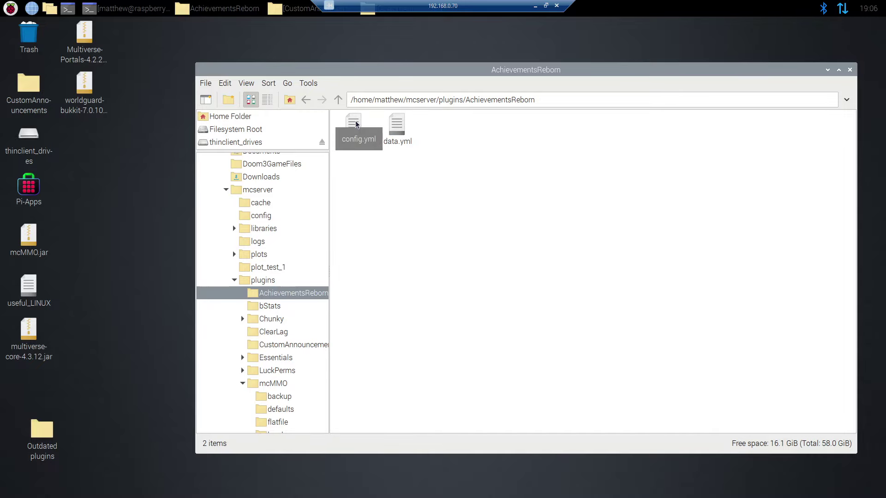
{"action": "double_click", "coordinate": [356, 123]}
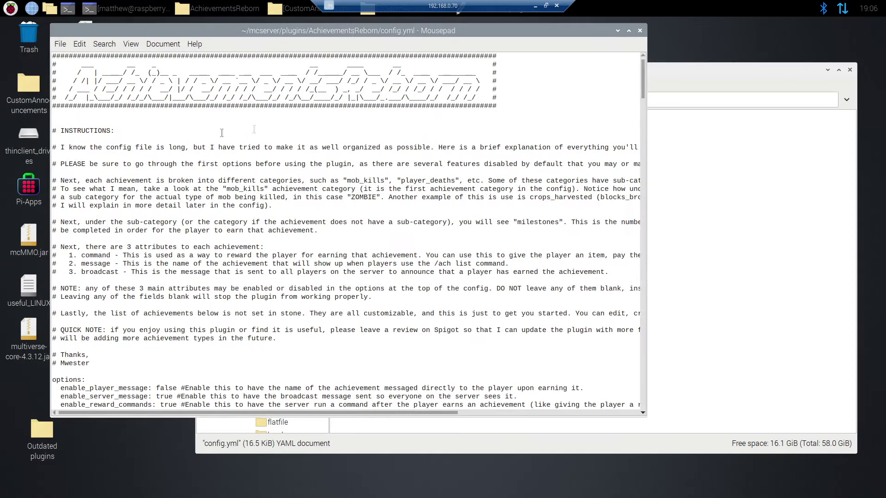
{"action": "left_click_drag", "start_coordinate": [222, 133], "coordinate": [303, 115]}
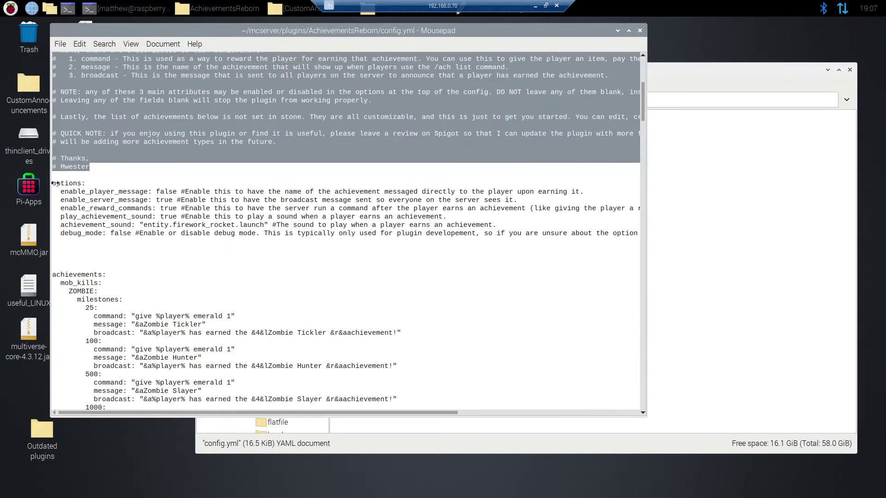
{"action": "mouse_move", "coordinate": [56, 183]}
{"action": "left_mouse_down"}
{"action": "mouse_move", "coordinate": [188, 216]}
{"action": "mouse_move", "coordinate": [323, 229]}
{"action": "mouse_move", "coordinate": [639, 234]}
{"action": "left_mouse_up"}
{"action": "key", "text": "alt+F10"}
Examine the enable_player_message and enable_server_message options and their values in config.yml
{"action": "left_click_drag", "start_coordinate": [60, 191], "coordinate": [98, 183]}
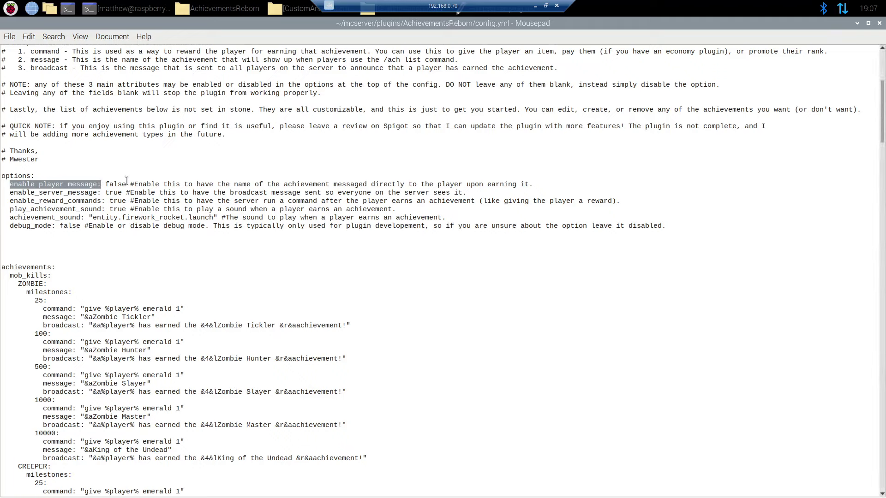
{"action": "left_click_drag", "start_coordinate": [126, 184], "coordinate": [108, 179]}
{"action": "double_click", "coordinate": [108, 181]}
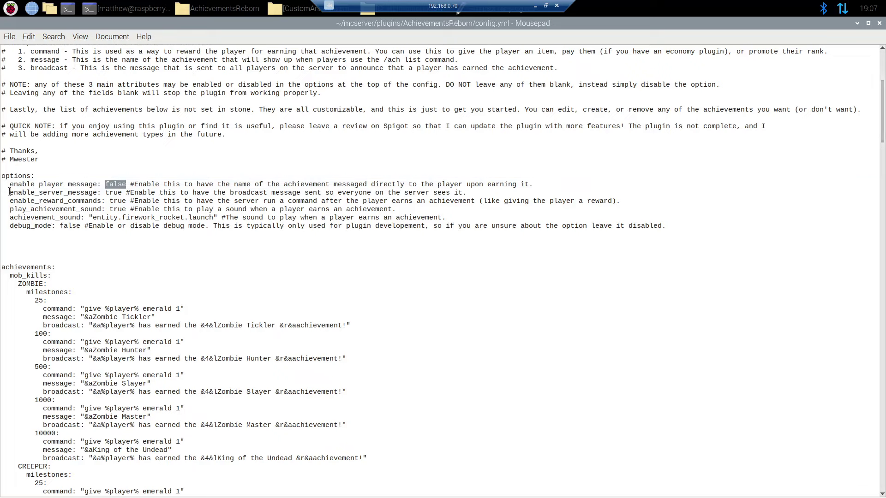
{"action": "left_click_drag", "start_coordinate": [10, 192], "coordinate": [142, 192]}
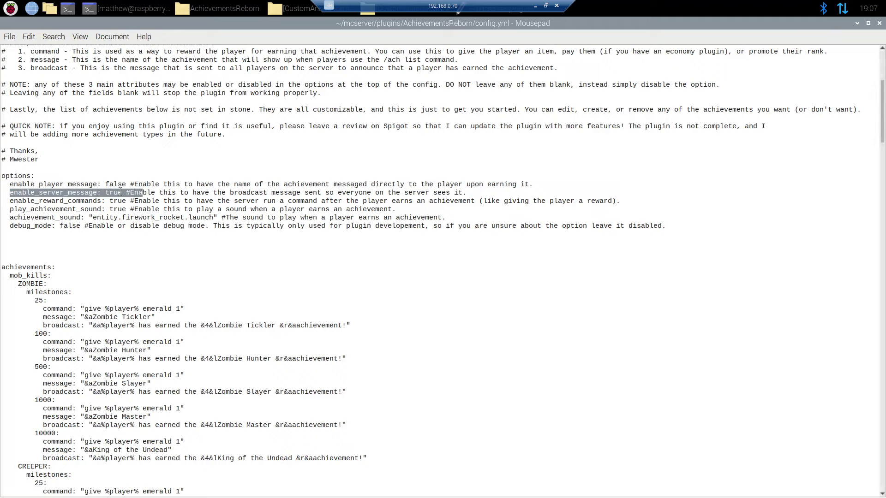
{"action": "left_click_drag", "start_coordinate": [123, 192], "coordinate": [108, 193]}
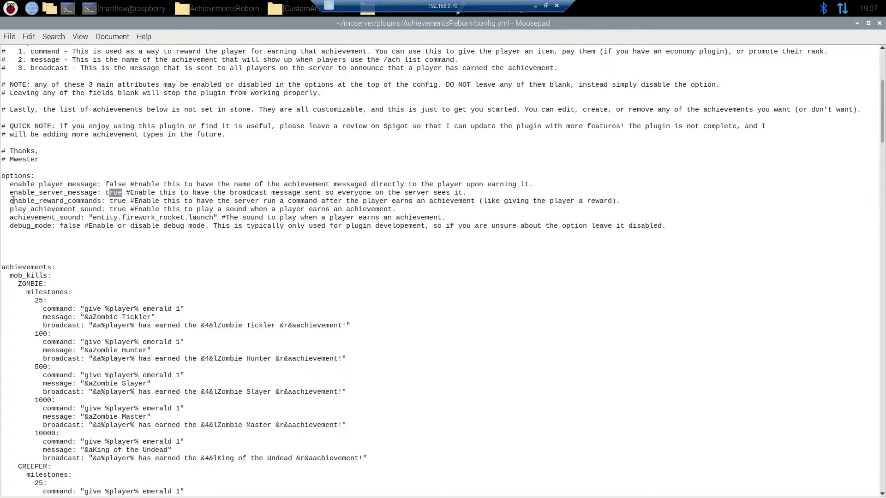
Examine the enable_reward_commands option together with the reward command of the first ZOMBIE milestone
{"action": "left_click_drag", "start_coordinate": [11, 201], "coordinate": [619, 201]}
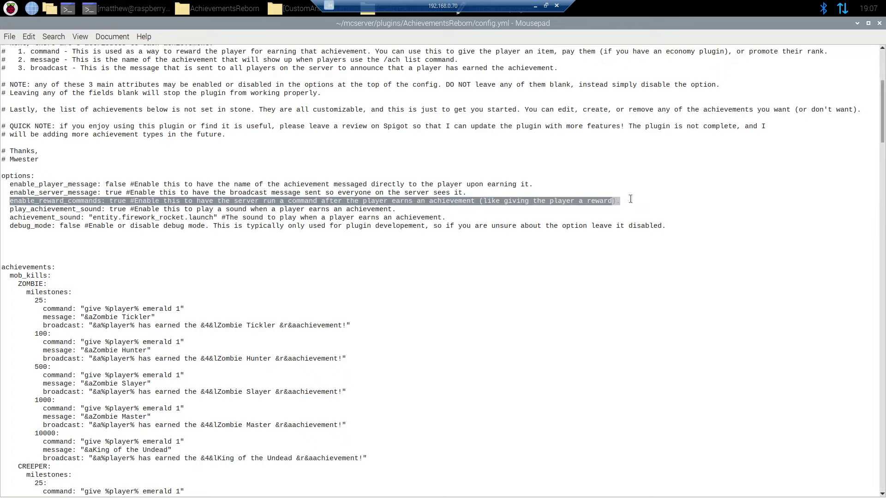
{"action": "left_click_drag", "start_coordinate": [84, 309], "coordinate": [178, 308]}
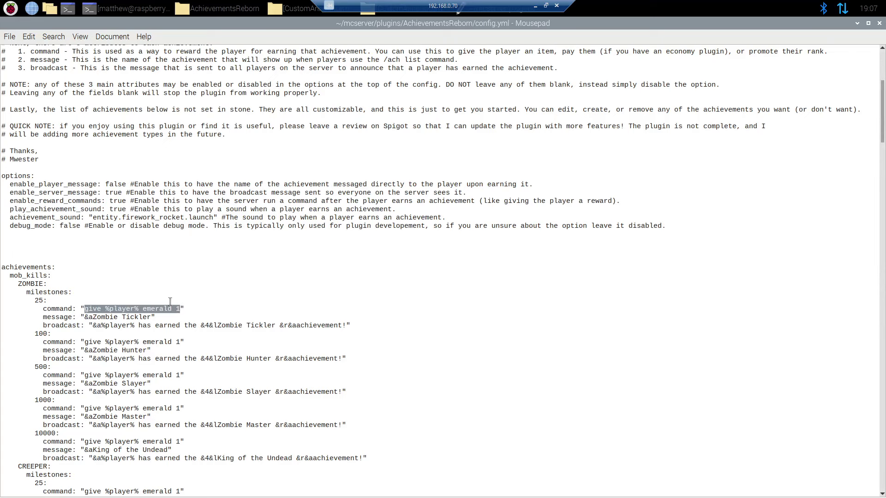
{"action": "scroll", "coordinate": [195, 264], "scroll_direction": "down", "scroll_amount": 2}
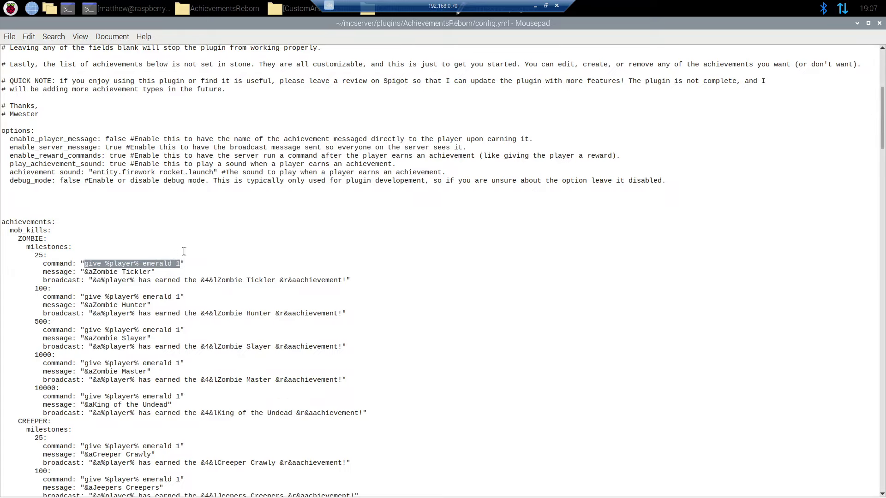
Examine the play_achievement_sound, achievement_sound and debug_mode options in the config file
{"action": "left_click_drag", "start_coordinate": [105, 164], "coordinate": [9, 164]}
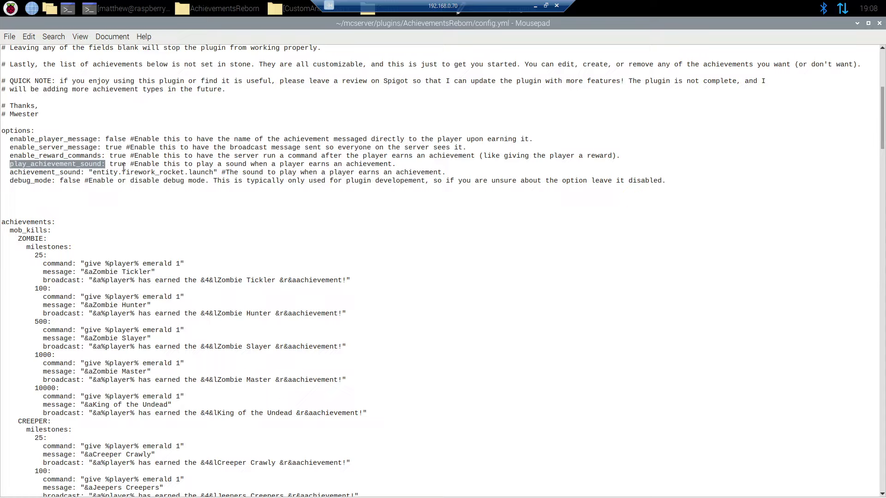
{"action": "left_click_drag", "start_coordinate": [9, 173], "coordinate": [93, 172]}
{"action": "left_click", "coordinate": [211, 172]}
{"action": "left_click_drag", "start_coordinate": [10, 180], "coordinate": [82, 181]}
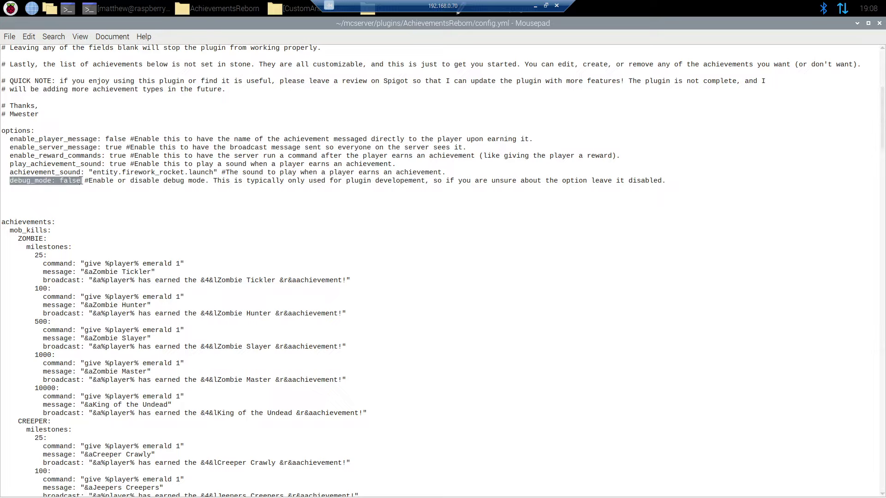
{"action": "left_click_drag", "start_coordinate": [82, 181], "coordinate": [87, 184]}
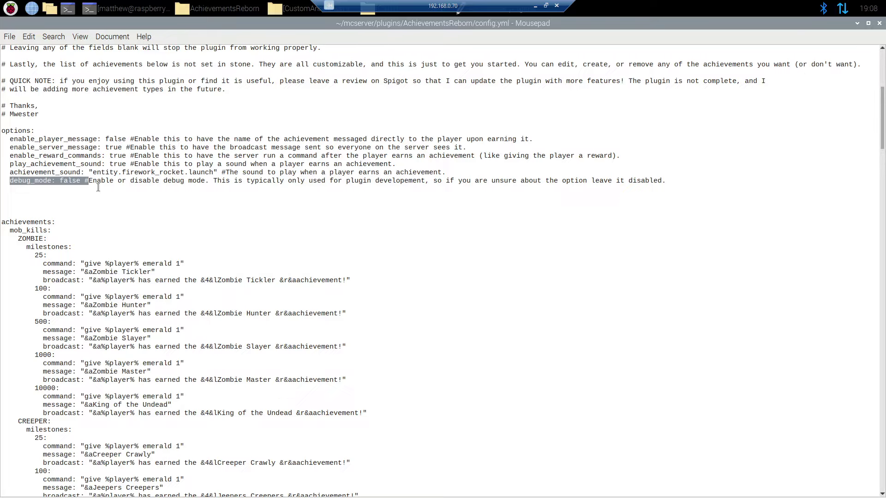
{"action": "left_click_drag", "start_coordinate": [81, 184], "coordinate": [63, 185]}
Examine the achievements section, its mob_kills category and the ZOMBIE and CREEPER sub-categories with their milestones
{"action": "scroll", "coordinate": [49, 157], "scroll_direction": "down", "scroll_amount": 4}
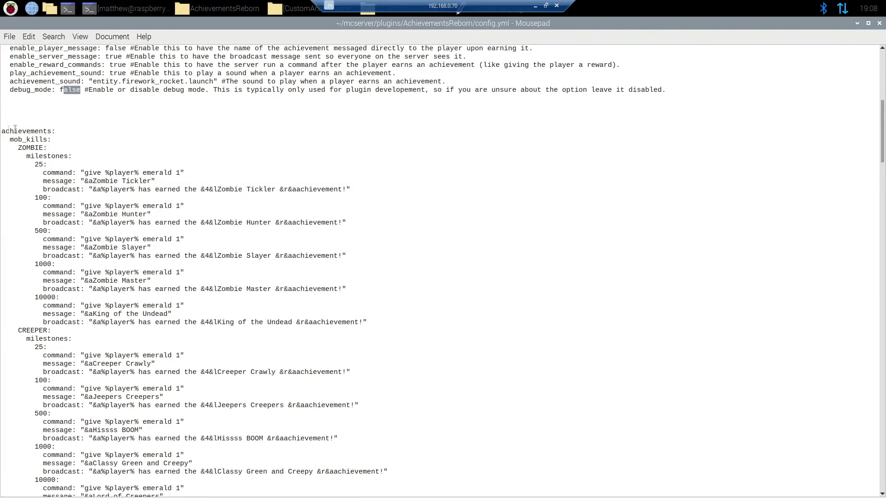
{"action": "left_click_drag", "start_coordinate": [4, 131], "coordinate": [67, 161]}
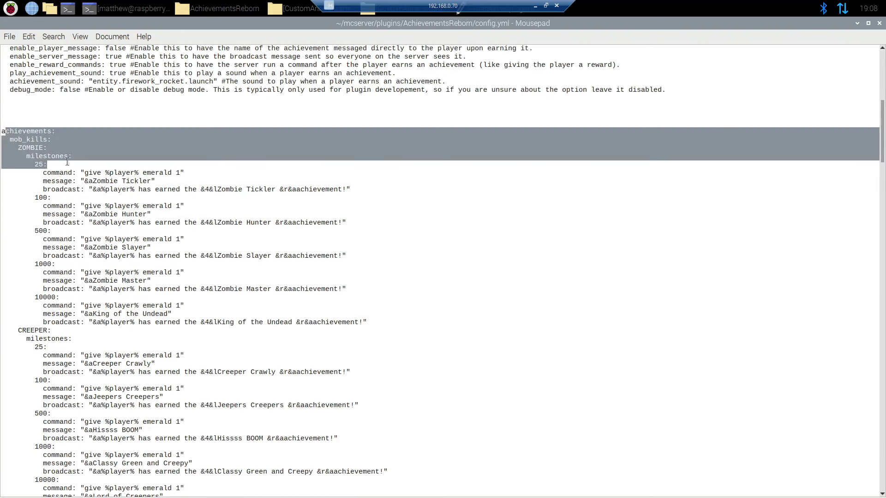
{"action": "left_click", "coordinate": [44, 138]}
{"action": "left_click", "coordinate": [59, 149], "text": "shift"}
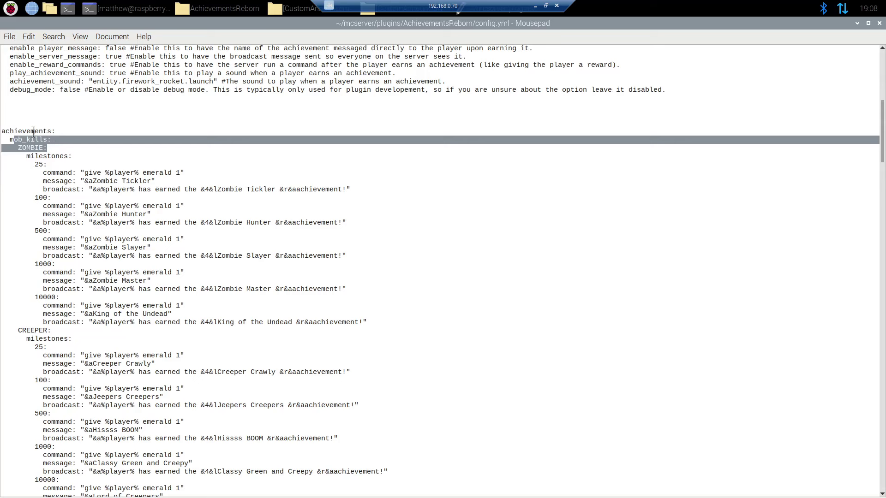
{"action": "scroll", "coordinate": [32, 122], "scroll_direction": "down", "scroll_amount": 1}
{"action": "left_click_drag", "start_coordinate": [18, 102], "coordinate": [373, 277]}
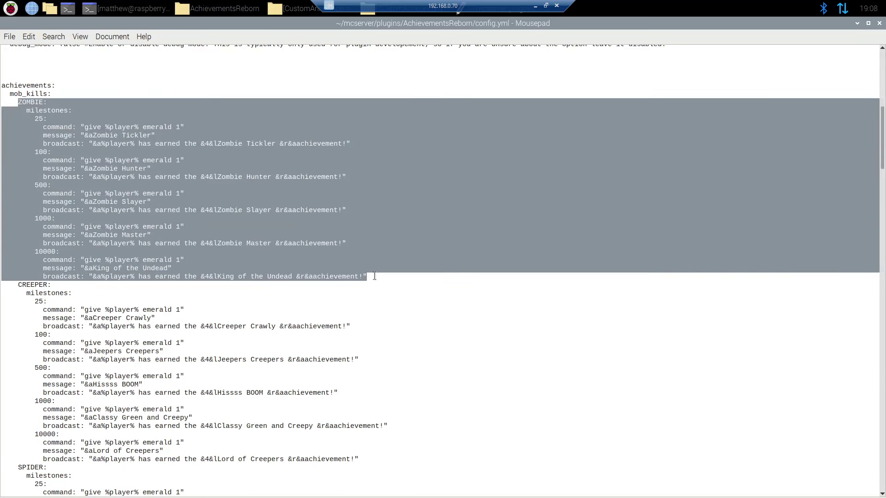
{"action": "scroll", "coordinate": [29, 102], "scroll_direction": "up", "scroll_amount": 2}
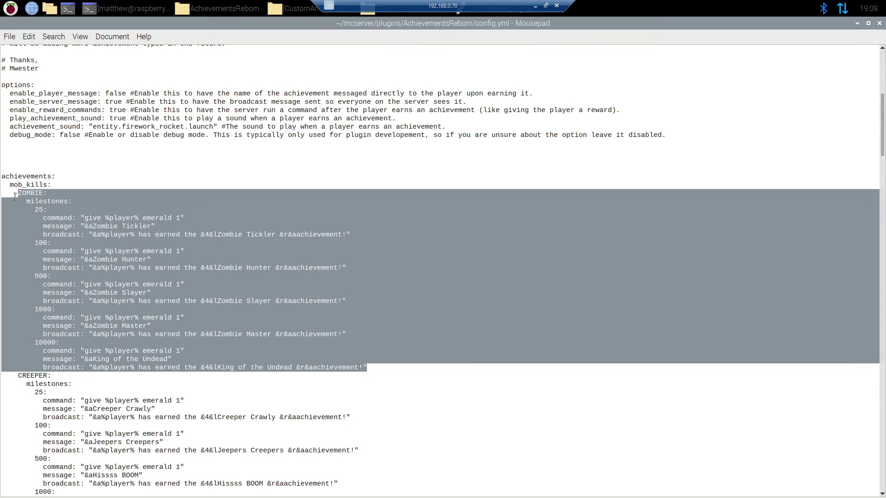
{"action": "scroll", "coordinate": [49, 384], "scroll_direction": "down", "scroll_amount": 4}
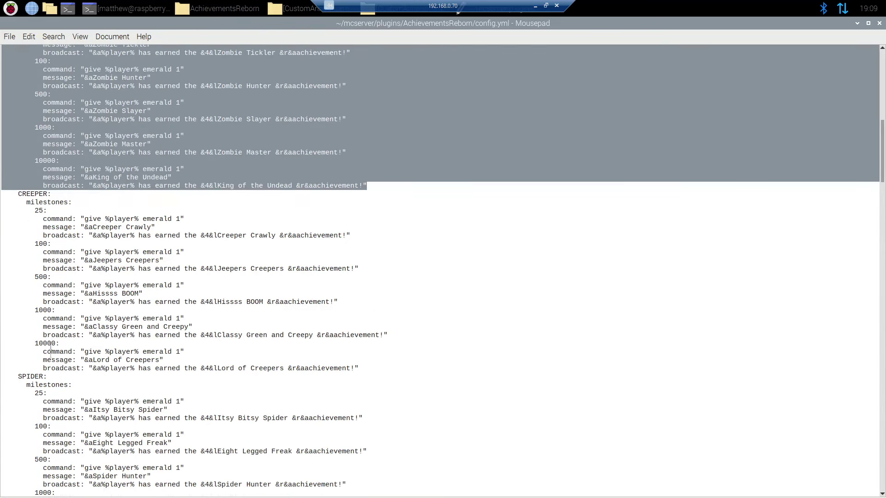
{"action": "scroll", "coordinate": [47, 371], "scroll_direction": "up", "scroll_amount": 4}
Examine the ZOMBIE milestones key and the command, message and broadcast attributes of the 25-kill milestone
{"action": "left_click", "coordinate": [26, 201]}
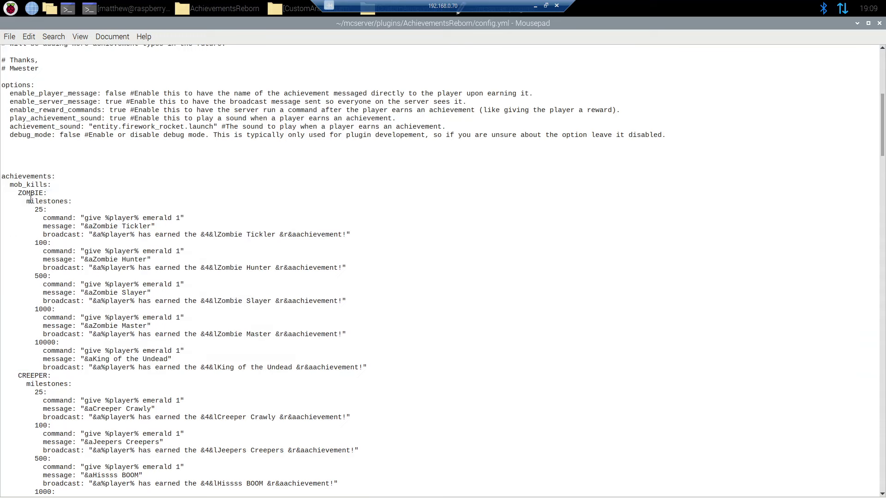
{"action": "left_click", "coordinate": [72, 201], "text": "shift"}
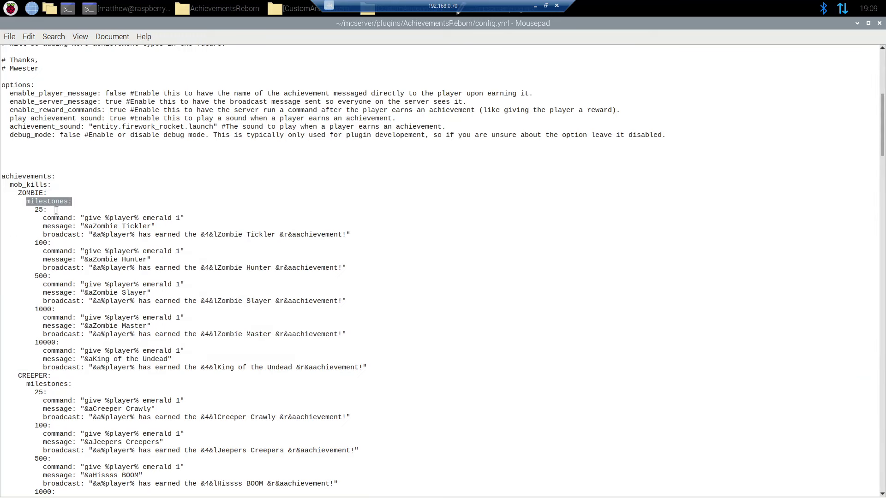
{"action": "left_click", "coordinate": [52, 212]}
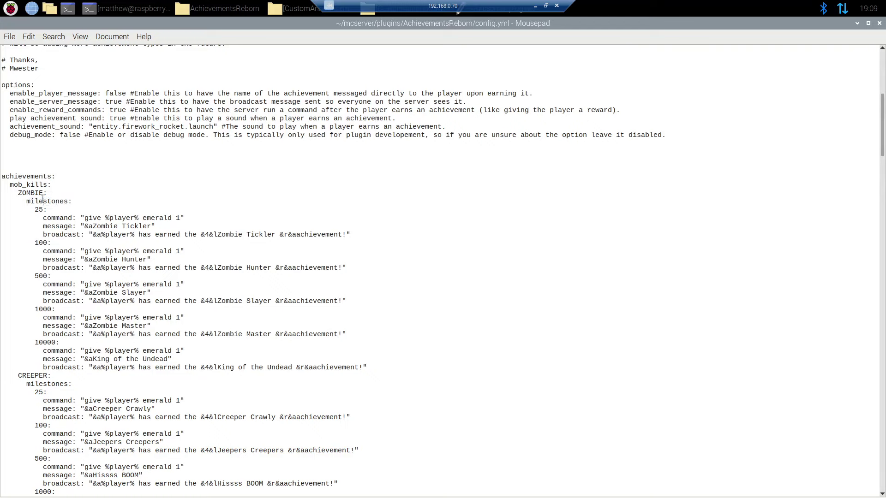
{"action": "double_click", "coordinate": [40, 209]}
{"action": "left_click_drag", "start_coordinate": [43, 218], "coordinate": [185, 216]}
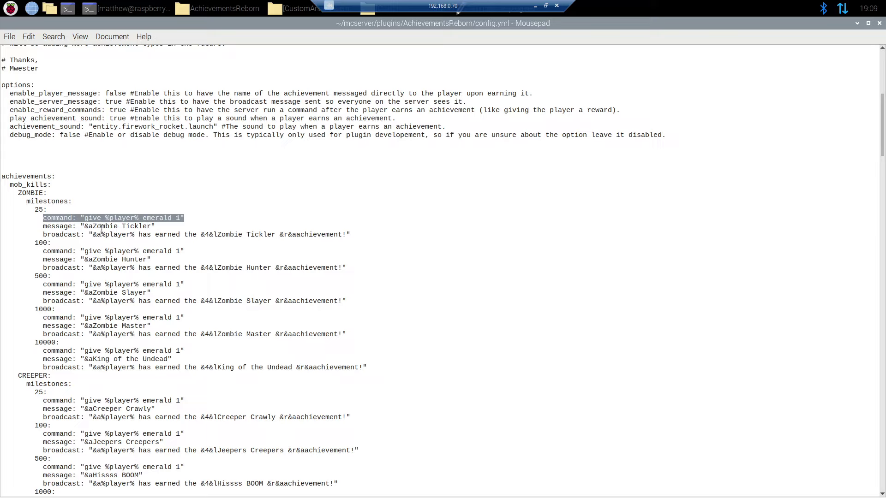
{"action": "left_click_drag", "start_coordinate": [43, 226], "coordinate": [153, 227]}
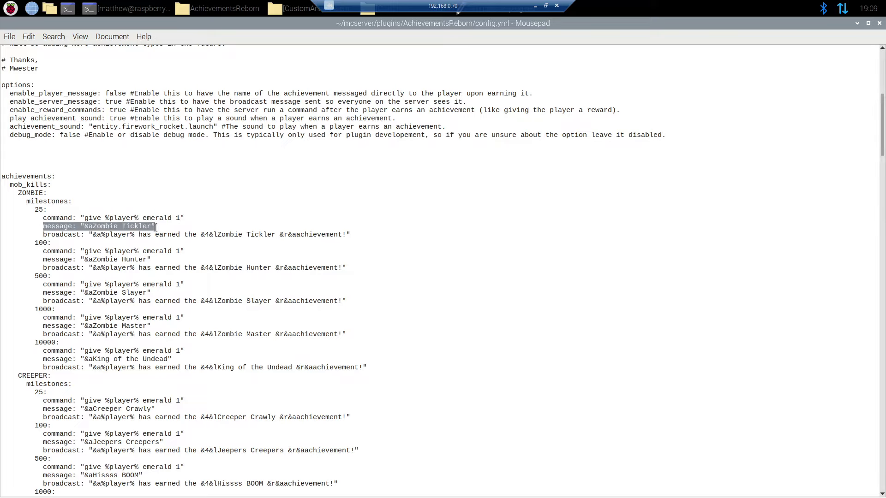
{"action": "triple_click", "coordinate": [93, 236]}
{"action": "left_click_drag", "start_coordinate": [92, 235], "coordinate": [351, 236]}
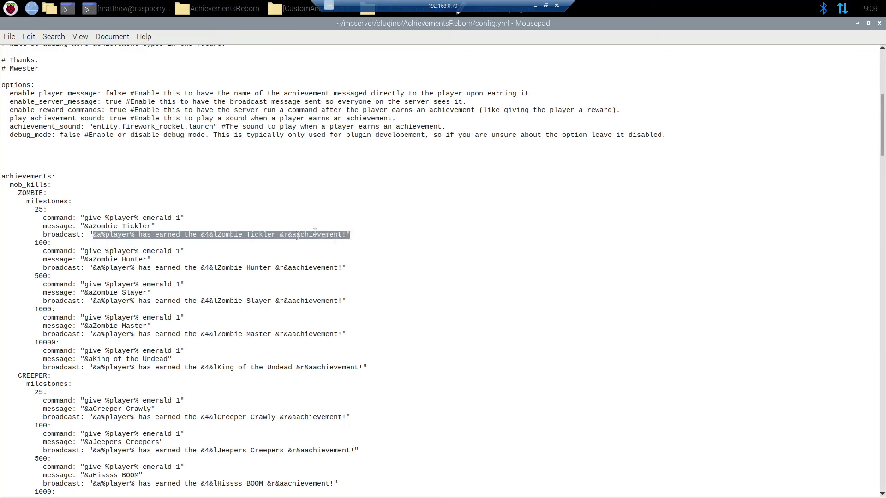
Examine the colour codes in the Zombie Tickler broadcast and the 100-kill milestone's Zombie Hunter message
{"action": "left_click", "coordinate": [104, 235]}
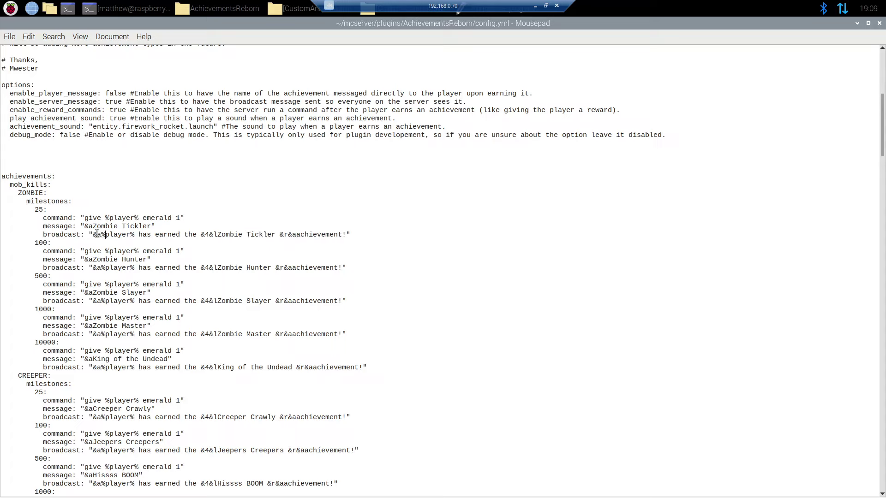
{"action": "left_click", "coordinate": [101, 234], "text": "shift"}
{"action": "left_click_drag", "start_coordinate": [201, 235], "coordinate": [218, 235]}
{"action": "left_click", "coordinate": [275, 225]}
{"action": "left_click_drag", "start_coordinate": [51, 243], "coordinate": [54, 243]}
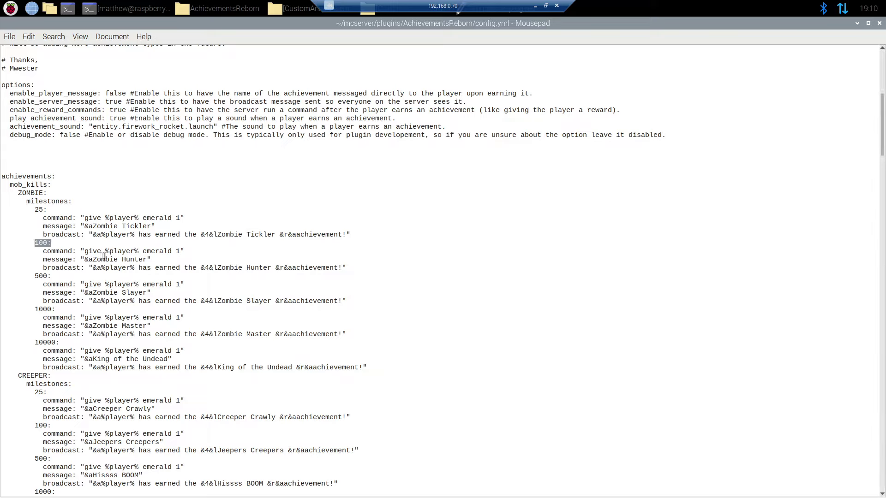
{"action": "left_click_drag", "start_coordinate": [93, 260], "coordinate": [147, 258]}
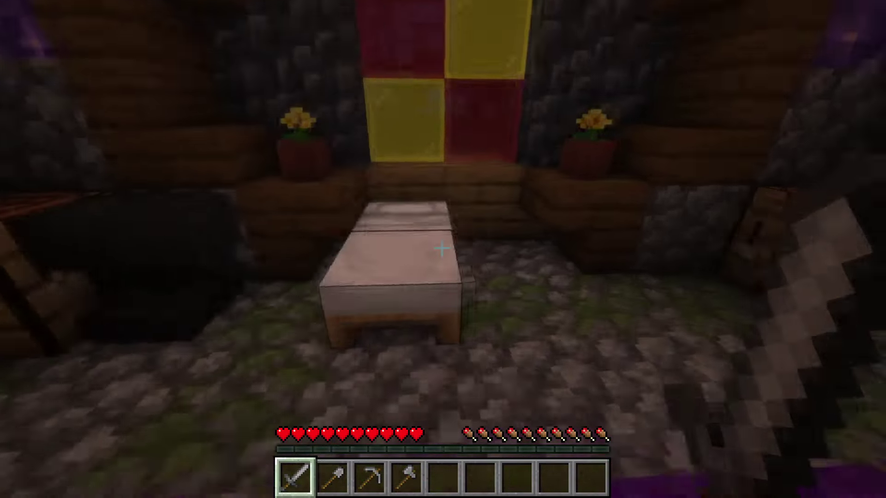
Switch to Minecraft, sleep in the bed to trigger the Good Night achievement, and leave the bed
{"action": "right_click", "coordinate": [443, 249]}
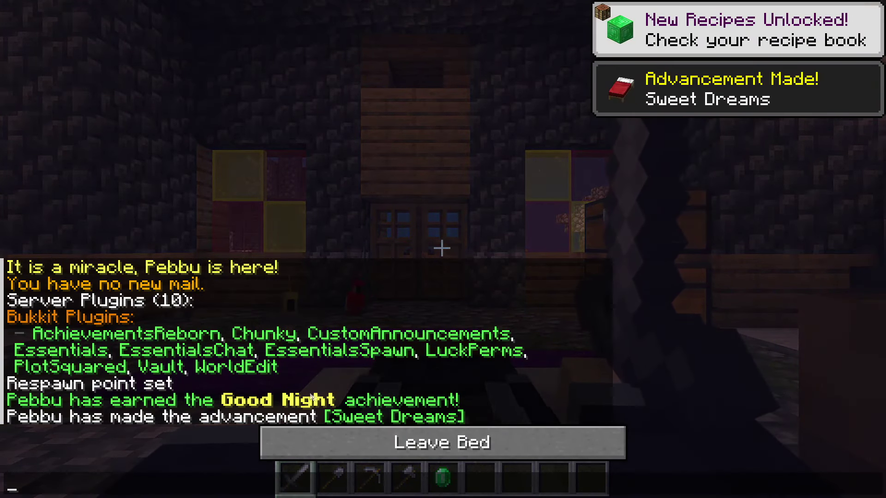
{"action": "left_click", "coordinate": [342, 443]}
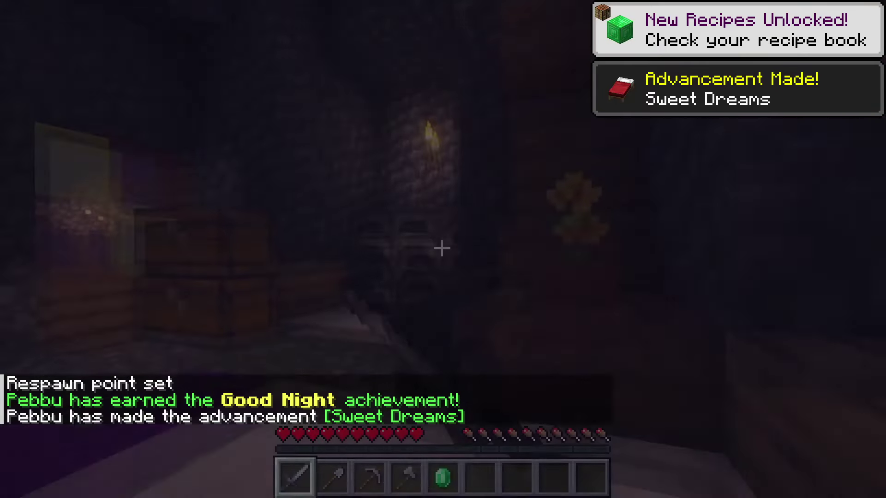
{"action": "key", "text": "w"}
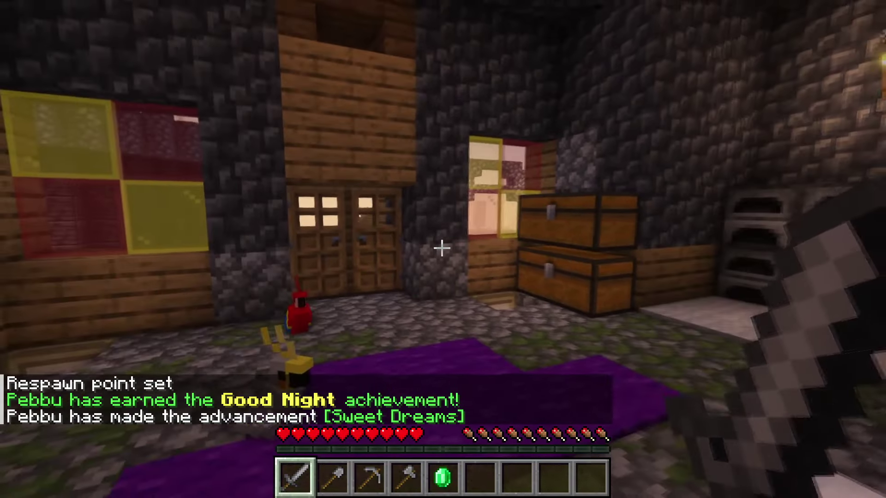
{"action": "key", "text": "e"}
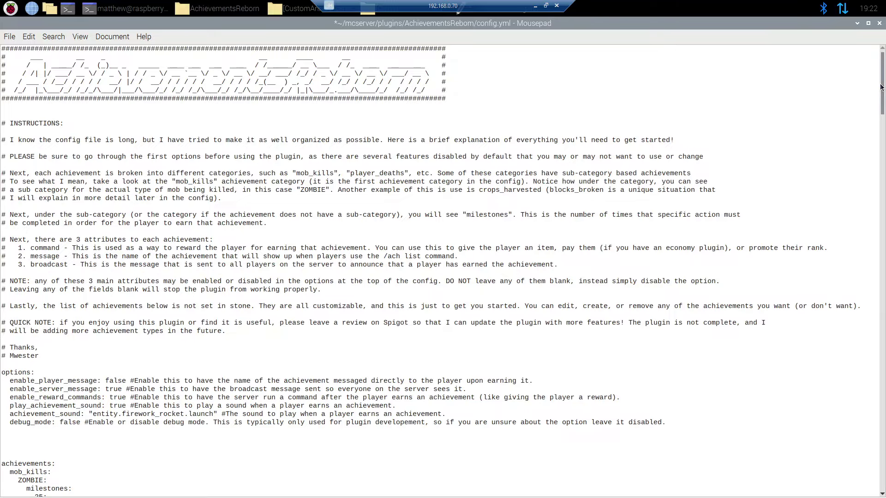
Return to config.yml in Mousepad and examine the crops_harvested category through its comment about adding other crops
{"action": "scroll", "coordinate": [881, 87], "scroll_direction": "down", "scroll_amount": 9}
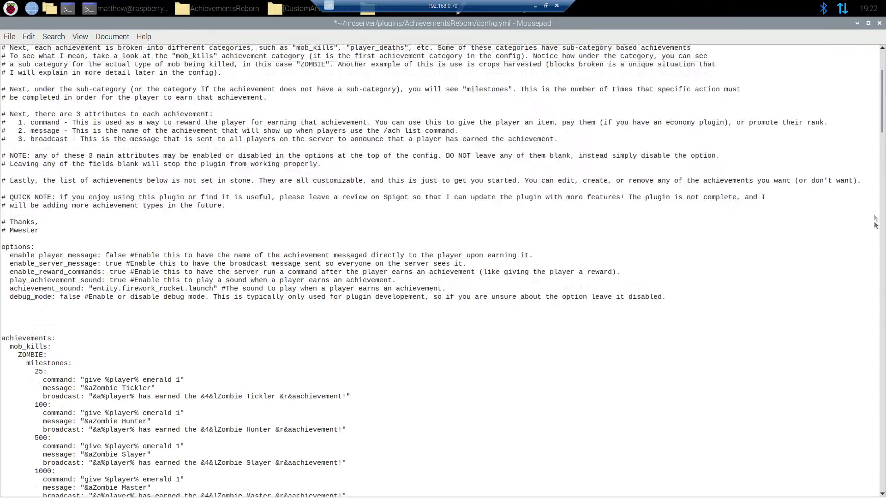
{"action": "scroll", "coordinate": [881, 144], "scroll_direction": "down", "scroll_amount": 10}
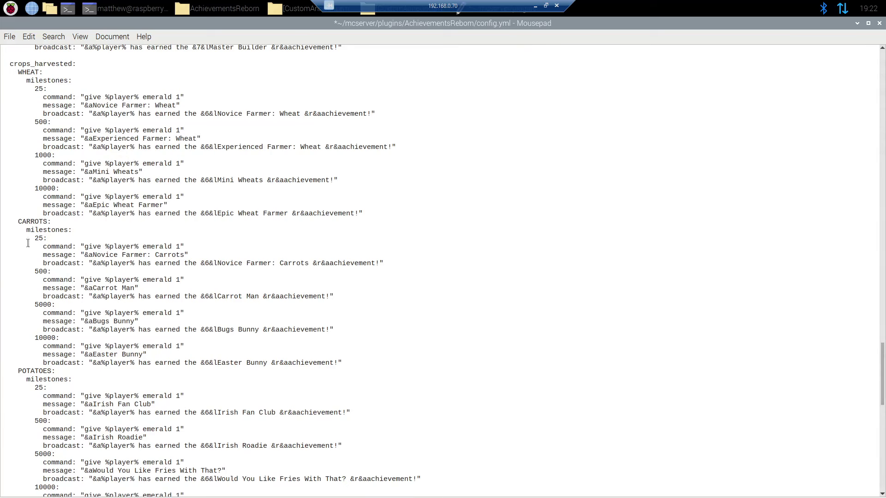
{"action": "scroll", "coordinate": [36, 364], "scroll_direction": "down", "scroll_amount": 5}
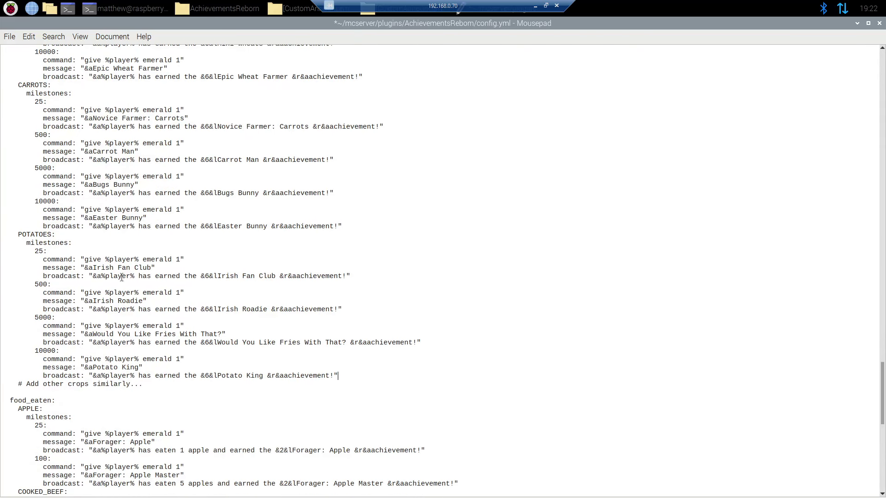
{"action": "left_click_drag", "start_coordinate": [15, 384], "coordinate": [137, 389]}
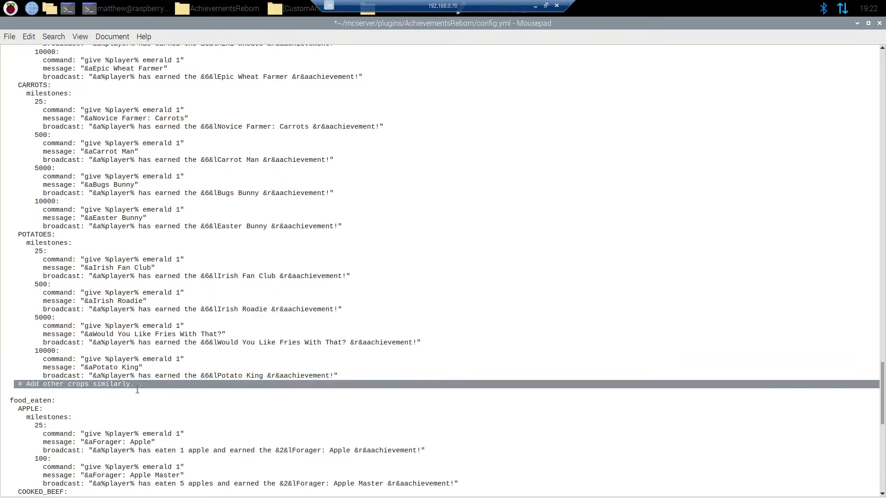
Duplicate the POTATOES block directly below itself in crops_harvested, keeping only the copy's 25 and 500 milestones
{"action": "left_click", "coordinate": [353, 374]}
{"action": "left_click_drag", "start_coordinate": [336, 375], "coordinate": [1, 234]}
{"action": "key", "text": "ctrl+c"}
{"action": "left_click", "coordinate": [384, 376]}
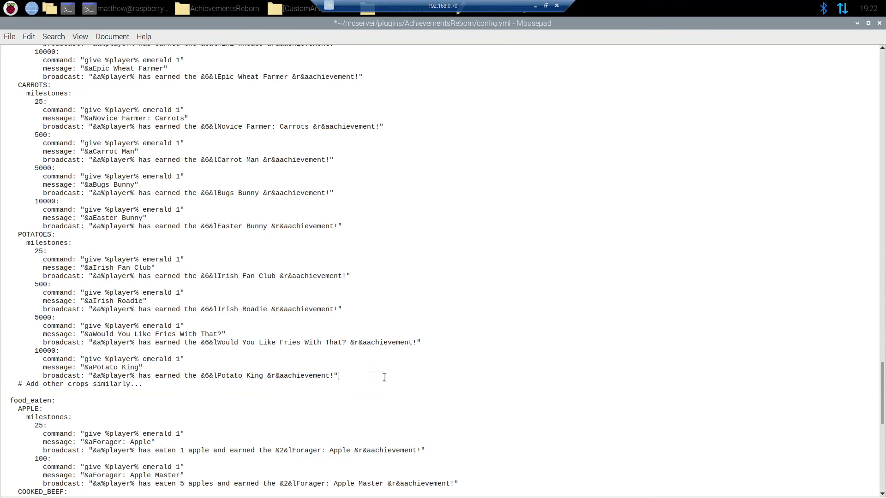
{"action": "key", "text": "Return"}
{"action": "key", "text": "ctrl+v"}
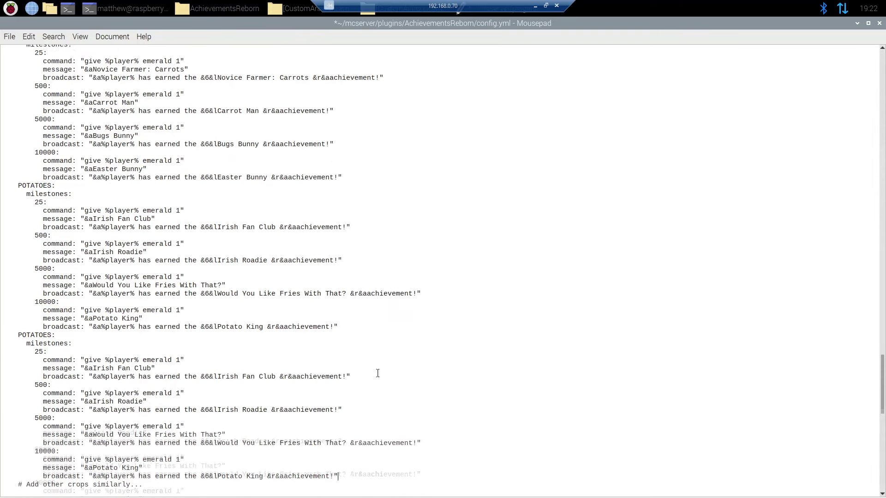
{"action": "scroll", "coordinate": [198, 268], "scroll_direction": "down", "scroll_amount": 1}
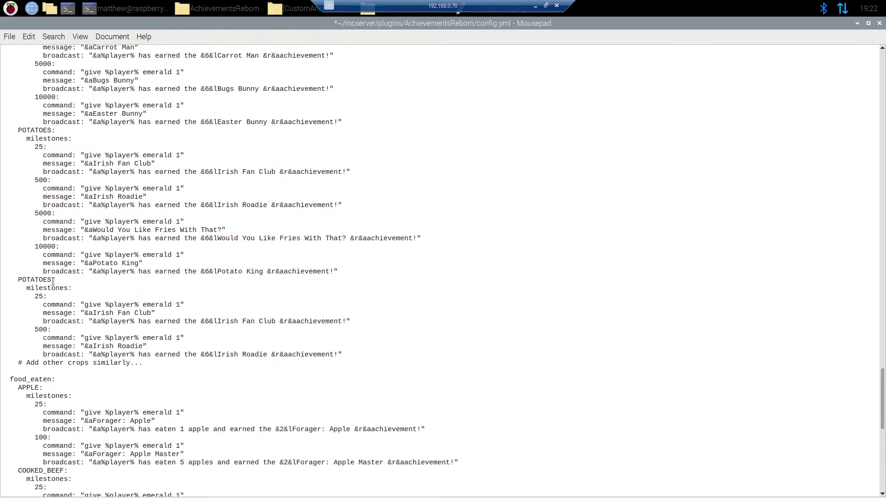
Rename the duplicated POTATOES block under crops_harvested to PUMPKIN
{"action": "left_click_drag", "start_coordinate": [32, 280], "coordinate": [21, 279]}
{"action": "type", "text": "um"}
{"action": "key", "text": "BackSpace"}
{"action": "type", "text": "UMPKIN:"}
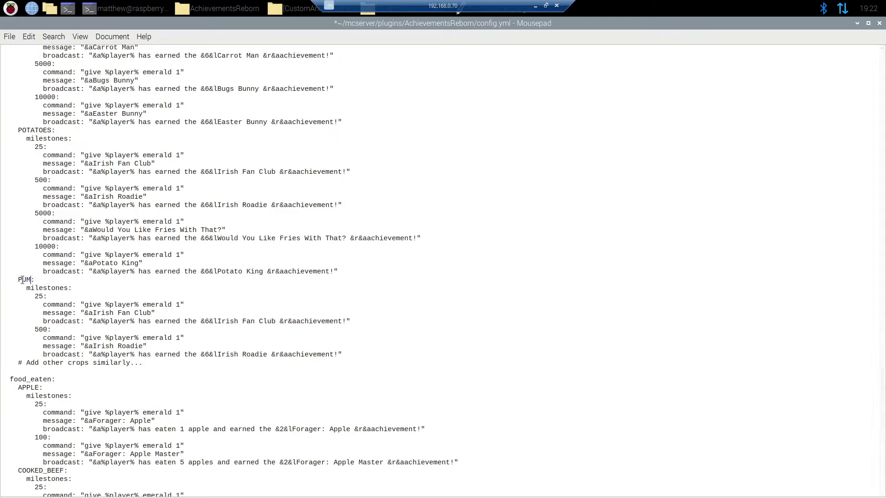
Set the two PUMPKIN milestones to 5 and 7
{"action": "double_click", "coordinate": [39, 296]}
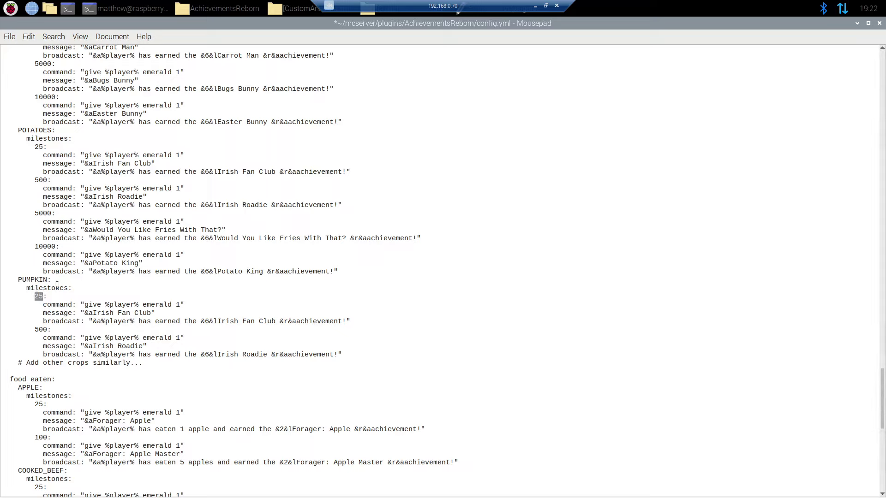
{"action": "type", "text": "1"}
{"action": "key", "text": "BackSpace"}
{"action": "type", "text": "5"}
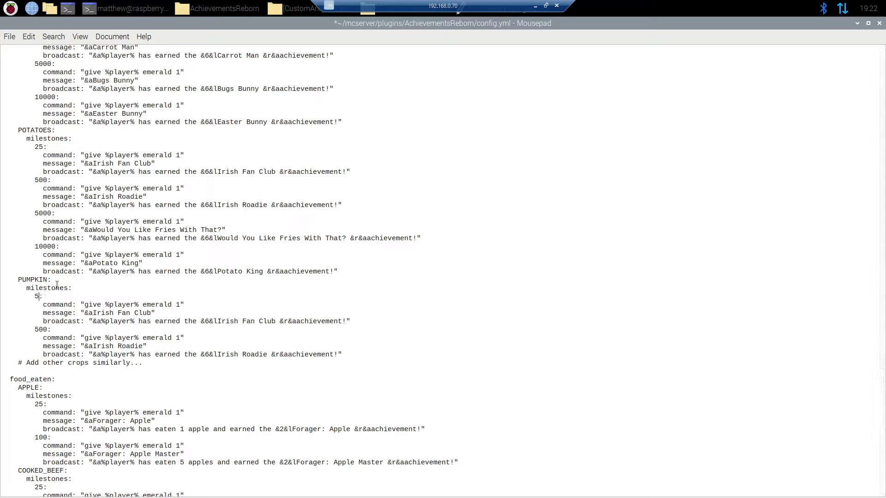
{"action": "double_click", "coordinate": [40, 330]}
{"action": "type", "text": "7:"}
Set the reward command of PUMPKIN milestone 5 to "give %player% pumpkin 1"
{"action": "left_click", "coordinate": [67, 297]}
{"action": "left_click_drag", "start_coordinate": [183, 306], "coordinate": [84, 305]}
{"action": "type", "text": "gi"}
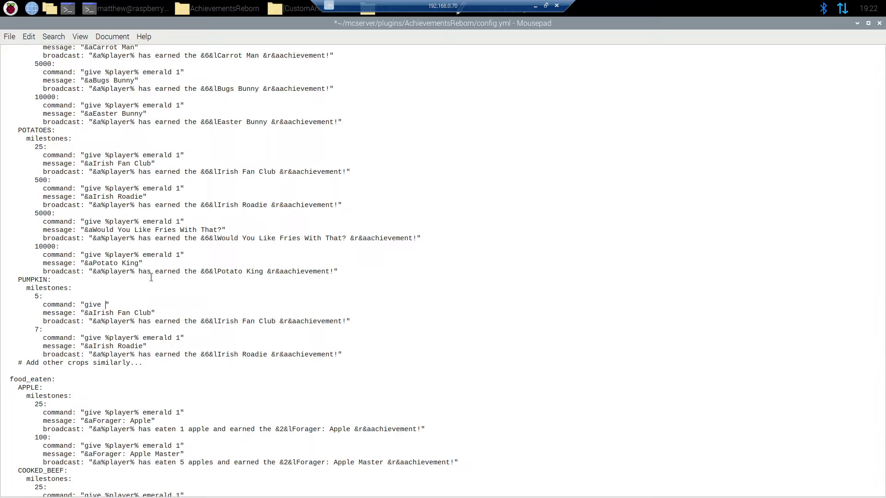
{"action": "type", "text": "ve %player% pumpkin 1"}
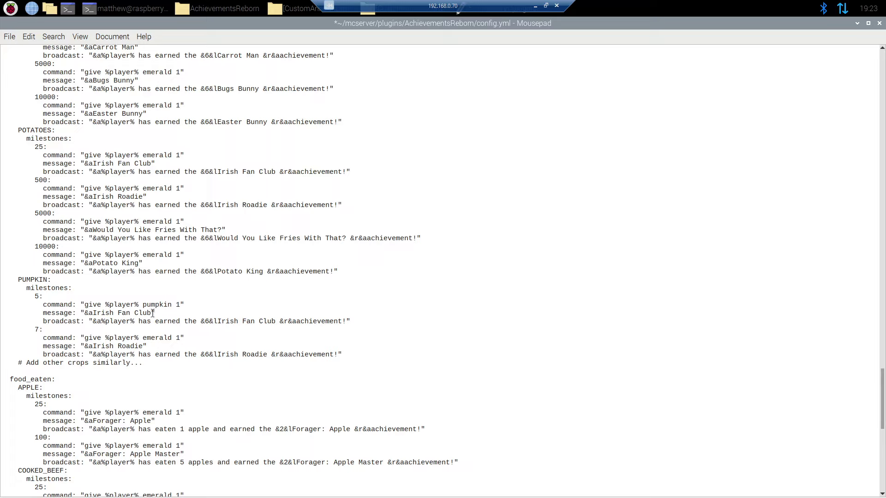
Replace the achievement name with Pumpkin Farmer in both the message and broadcast of PUMPKIN milestone 5
{"action": "left_click_drag", "start_coordinate": [156, 313], "coordinate": [93, 313]}
{"action": "type", "text": "Pumpkin Farmer"}
{"action": "left_click_drag", "start_coordinate": [275, 321], "coordinate": [217, 322]}
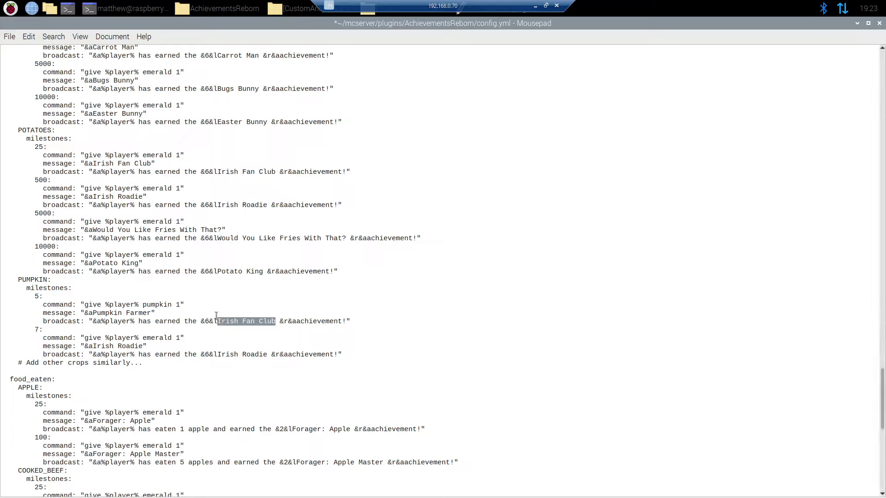
{"action": "type", "text": "Pumpkin F"}
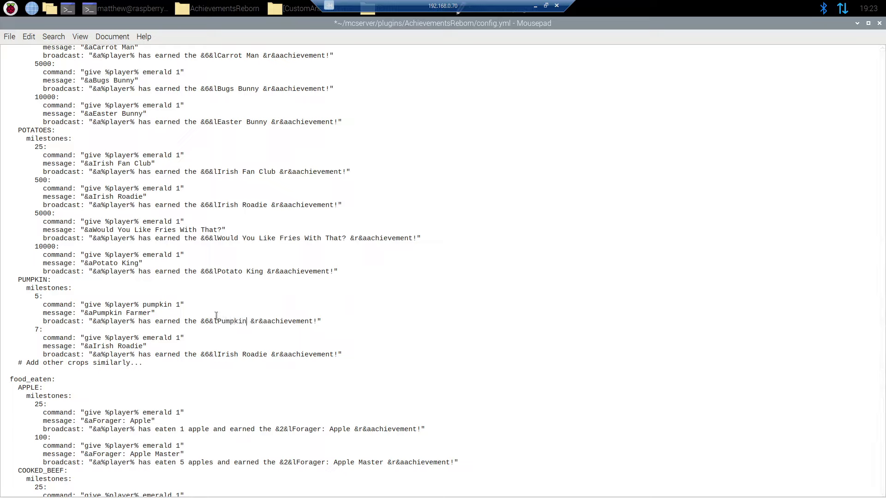
{"action": "type", "text": "armer"}
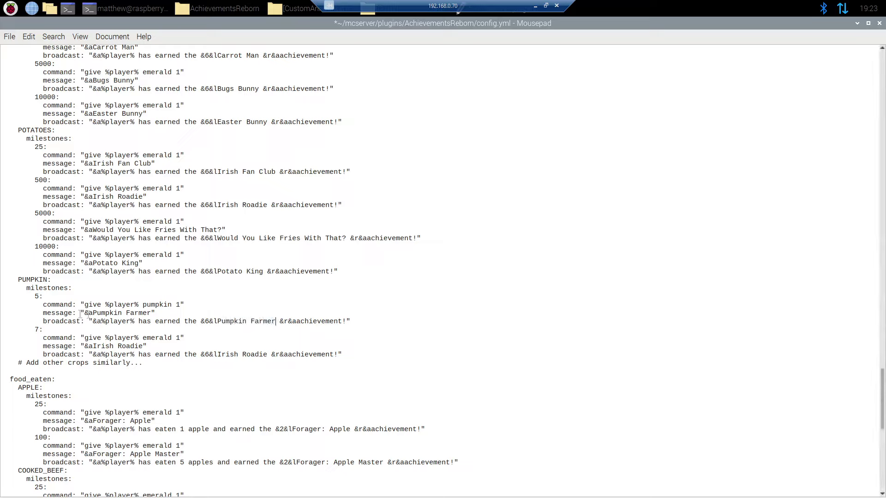
{"action": "left_click_drag", "start_coordinate": [83, 313], "coordinate": [158, 312]}
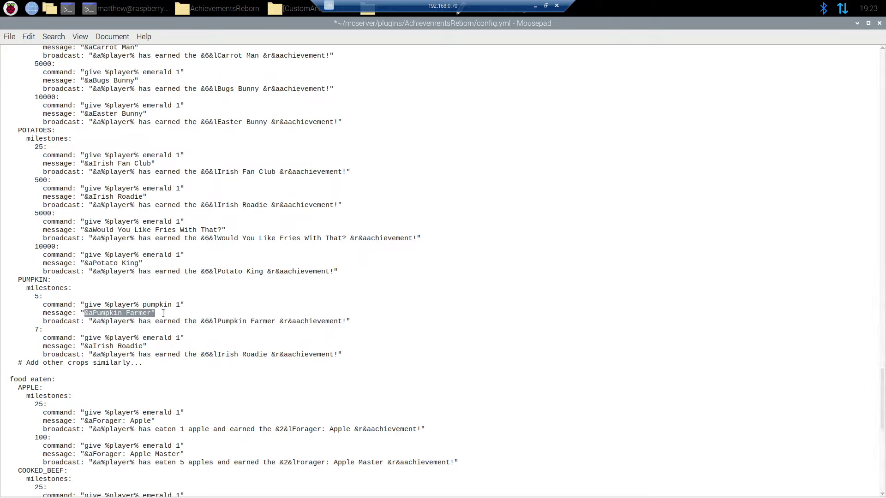
{"action": "left_click", "coordinate": [95, 322]}
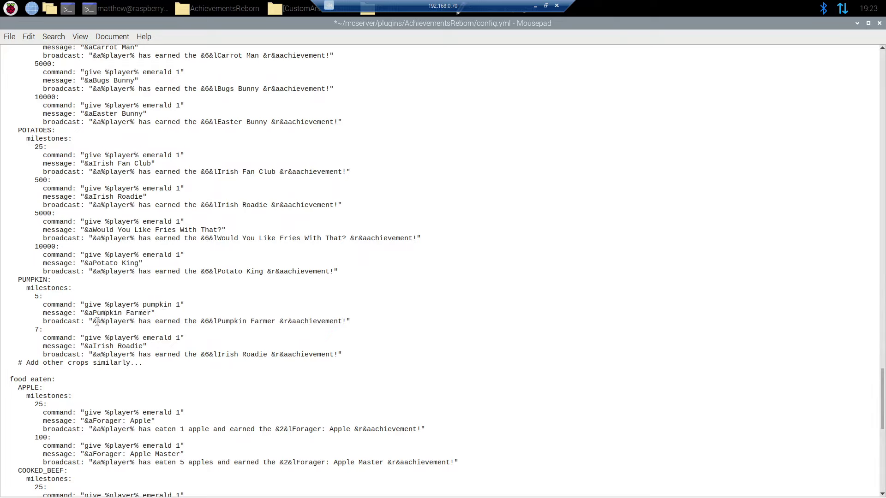
{"action": "left_click_drag", "start_coordinate": [81, 321], "coordinate": [330, 321]}
{"action": "left_click", "coordinate": [155, 321]}
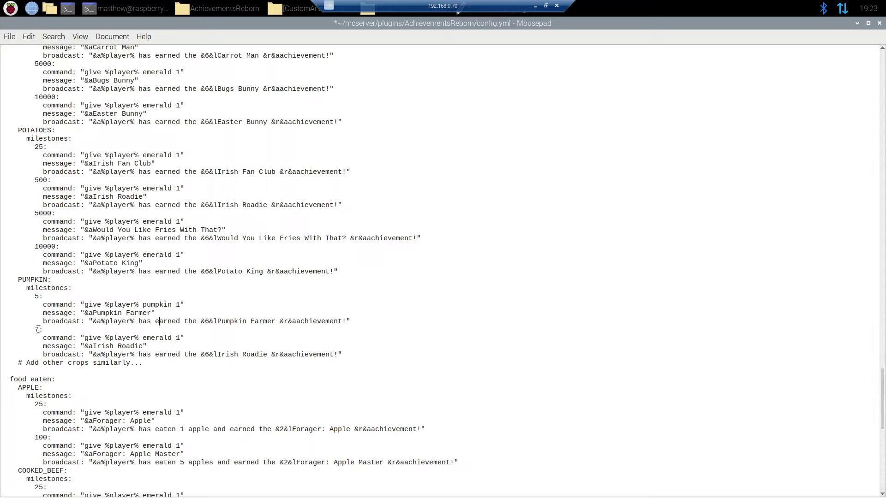
Set the reward command of PUMPKIN milestone 7 to "eco give %player% 100"
{"action": "left_click_drag", "start_coordinate": [180, 338], "coordinate": [86, 339]}
{"action": "type", "text": "eco "}
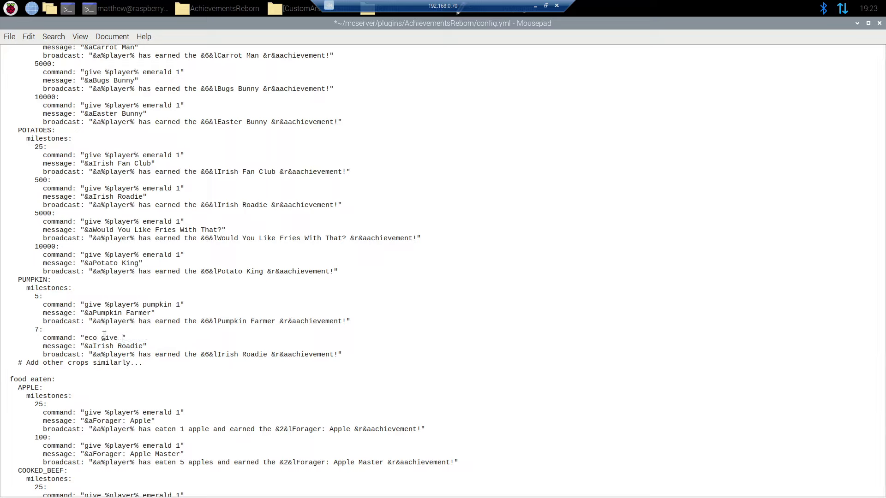
{"action": "type", "text": "give %player% 100"}
Replace the achievement name with Pumpkin Master in the message and broadcast of PUMPKIN milestone 7, and save config.yml
{"action": "left_click_drag", "start_coordinate": [143, 347], "coordinate": [94, 347]}
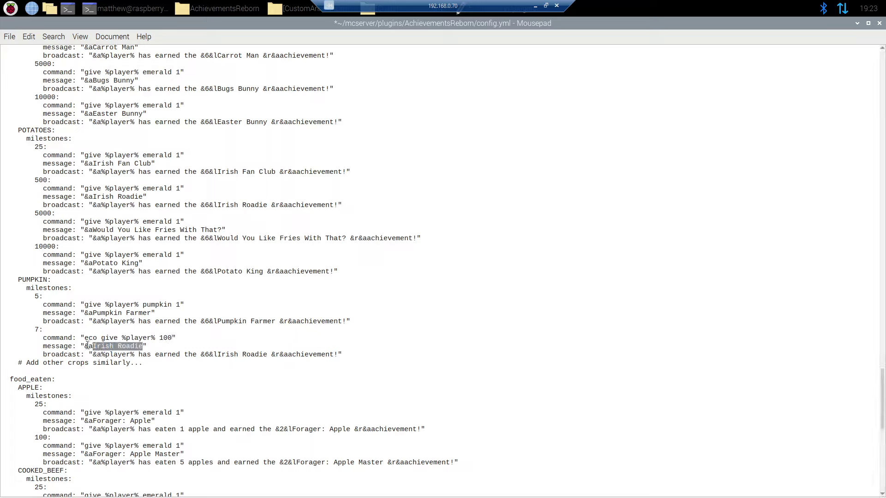
{"action": "type", "text": "Pumpkin M"}
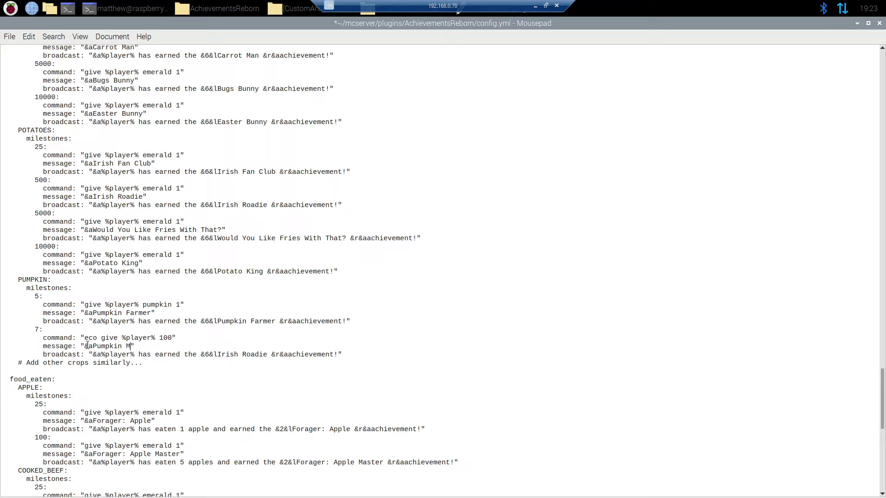
{"action": "type", "text": "aster"}
{"action": "left_click_drag", "start_coordinate": [254, 354], "coordinate": [221, 353]}
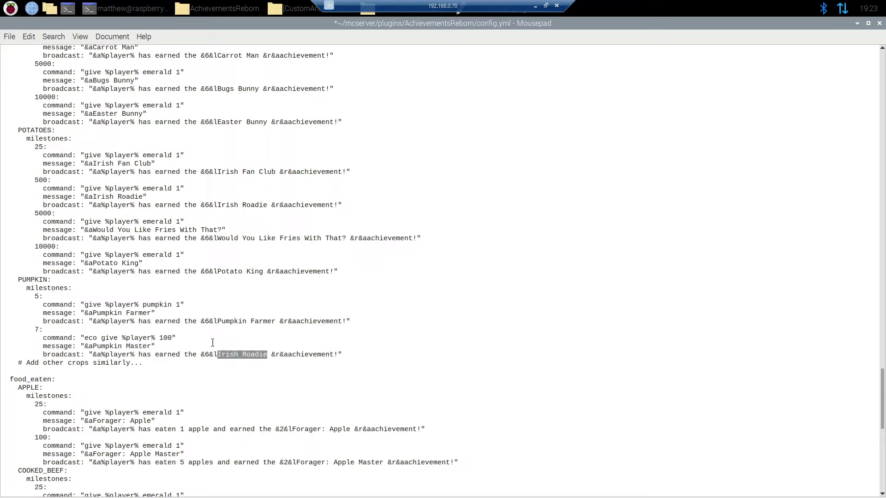
{"action": "type", "text": "Pumpkin M"}
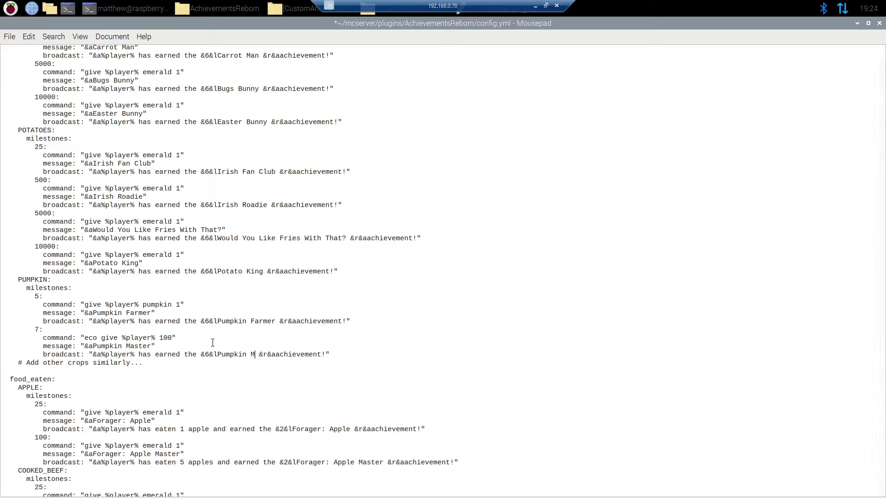
{"action": "type", "text": "aster"}
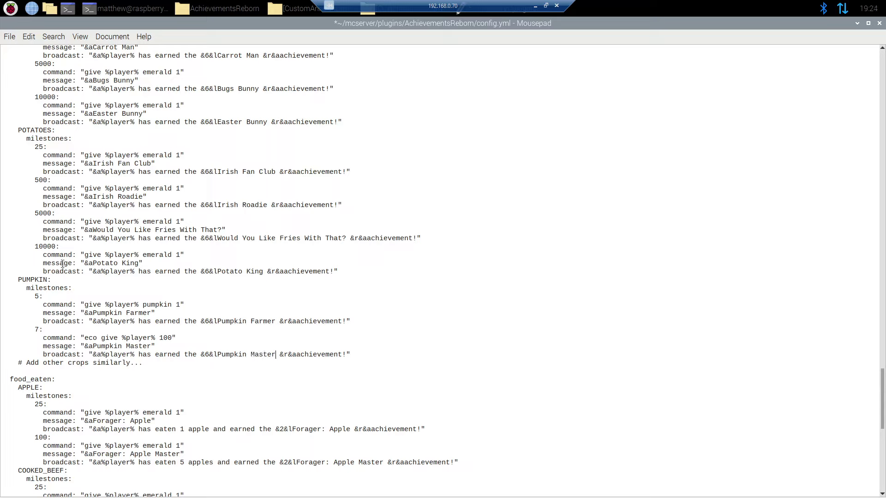
{"action": "left_click", "coordinate": [9, 36]}
{"action": "left_click", "coordinate": [36, 119]}
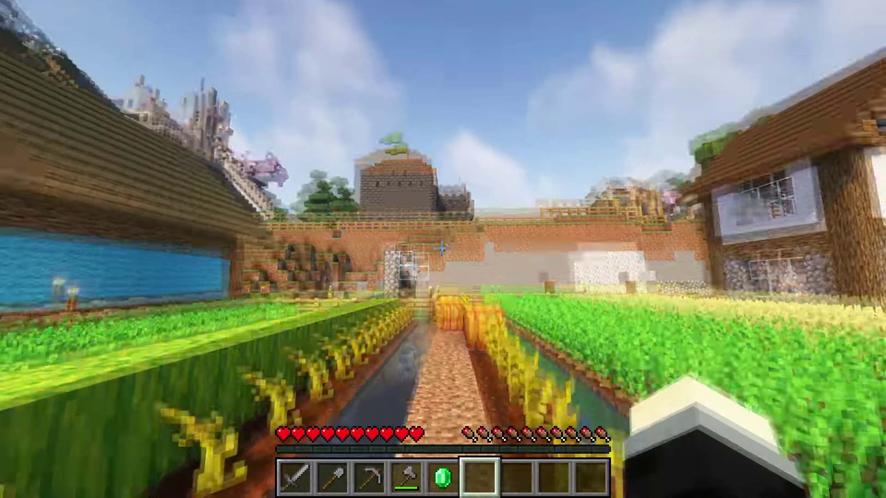
Switch to Minecraft and harvest five pumpkins with the Stone Axe to reach the first PUMPKIN milestone, checking the chat for the broadcast
{"action": "key", "text": "4"}
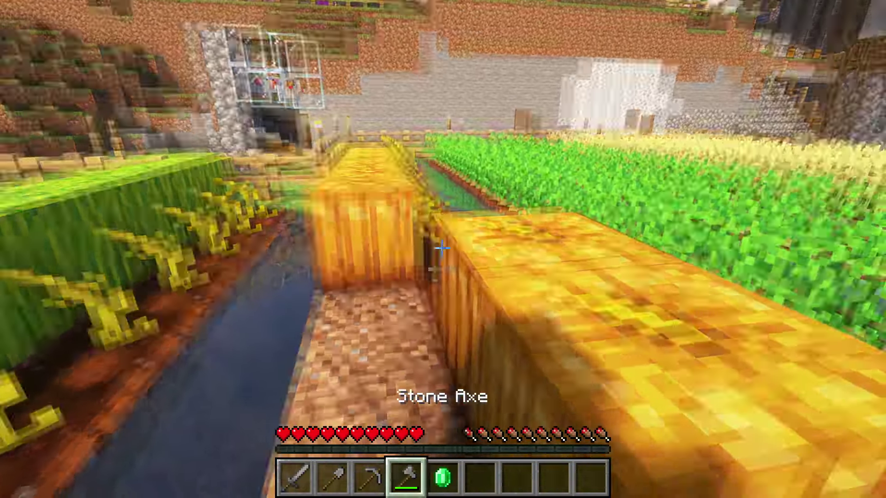
{"action": "left_click", "coordinate": [441, 248]}
{"action": "left_click", "coordinate": [441, 249]}
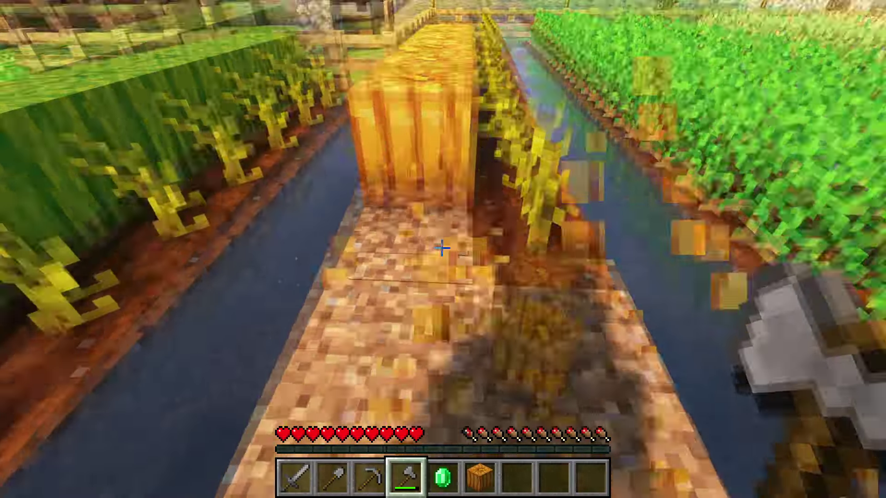
{"action": "left_click", "coordinate": [442, 249]}
{"action": "left_click", "coordinate": [442, 248]}
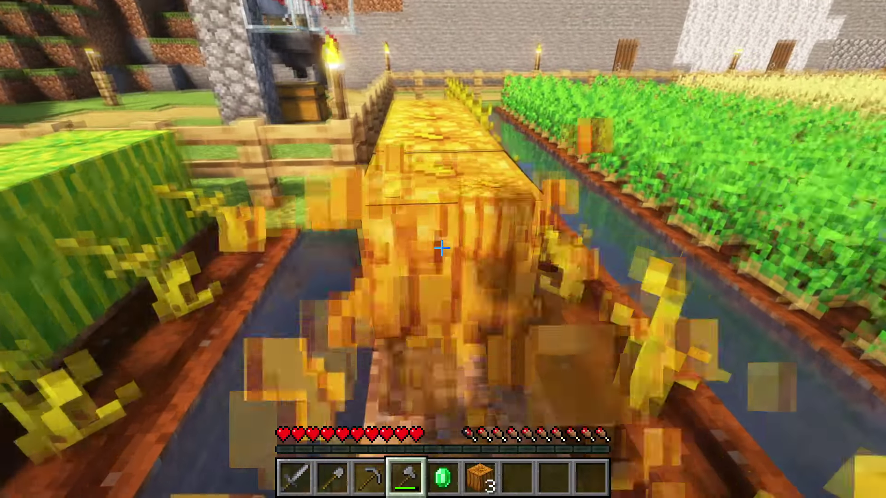
{"action": "key", "text": "w"}
{"action": "left_click", "coordinate": [442, 249]}
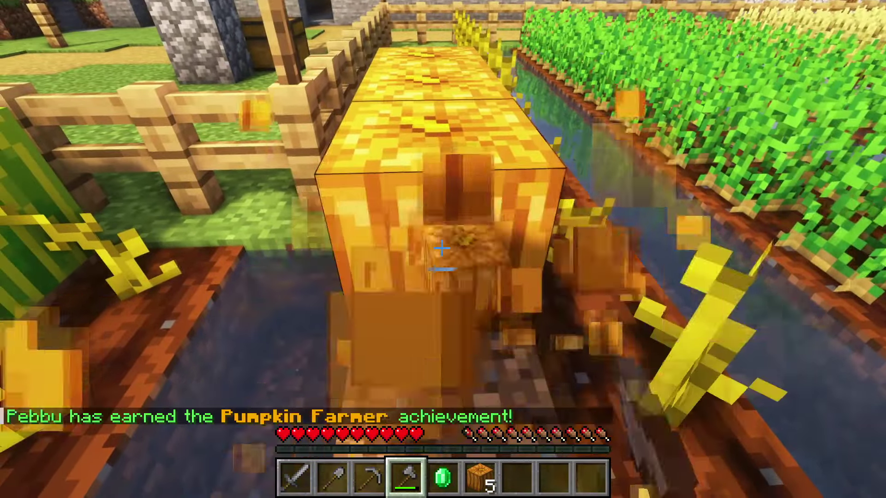
{"action": "key", "text": "w"}
{"action": "key", "text": "t"}
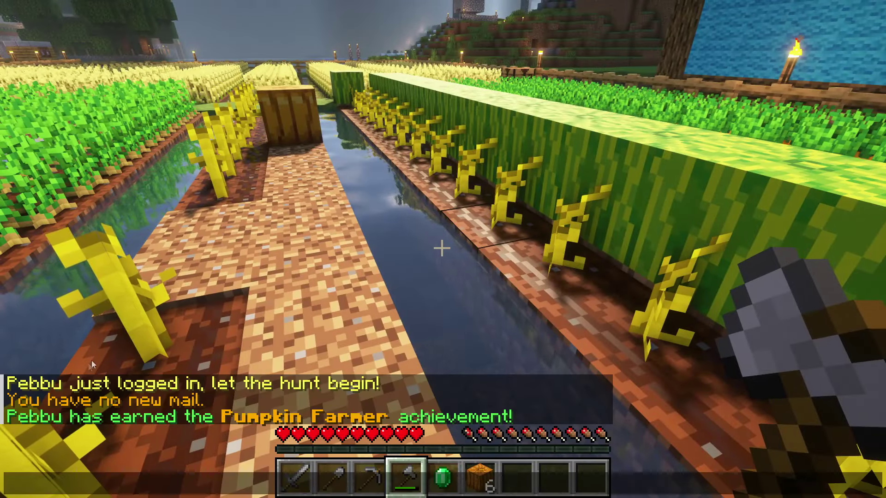
{"action": "key", "text": "Escape"}
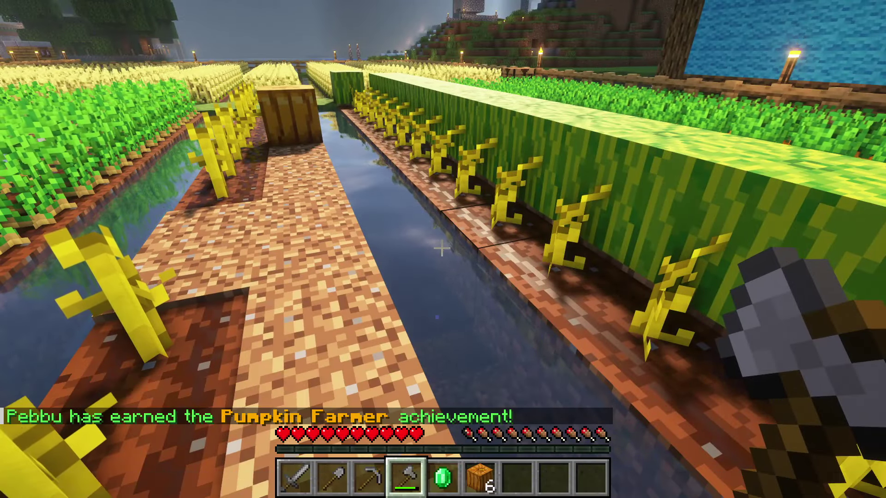
Show the player's achievement stats with the /ach view command followed by the player's username
{"action": "key", "text": "slash"}
{"action": "type", "text": "ach list"}
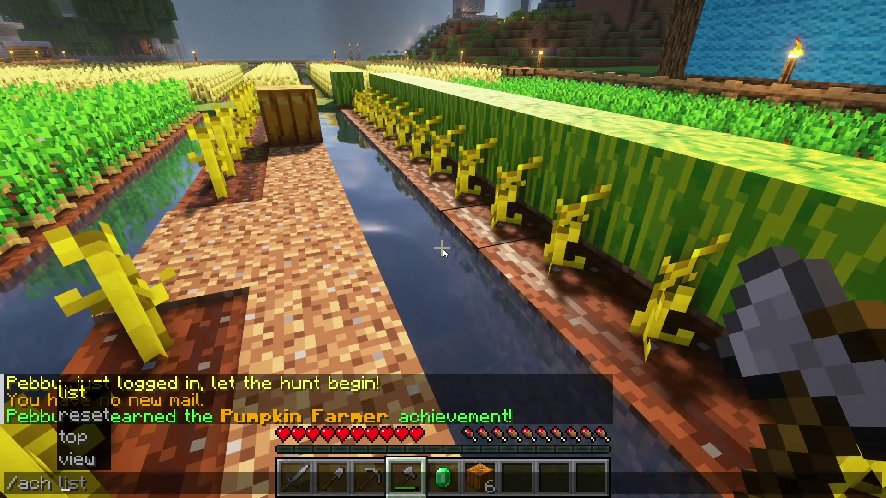
{"action": "key", "text": "BackSpace"}
{"action": "key", "text": "BackSpace"}
{"action": "key", "text": "BackSpace"}
{"action": "key", "text": "BackSpace"}
{"action": "type", "text": "view Pebbu"}
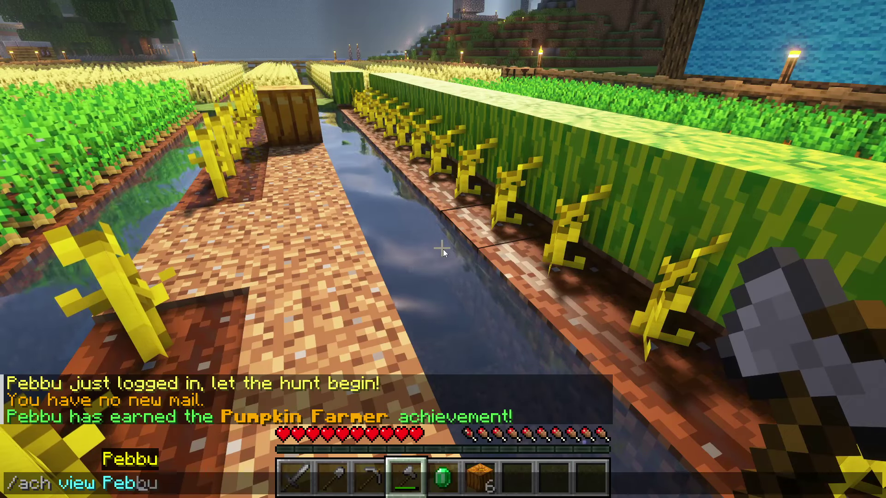
{"action": "key", "text": "Return"}
{"action": "key", "text": "t"}
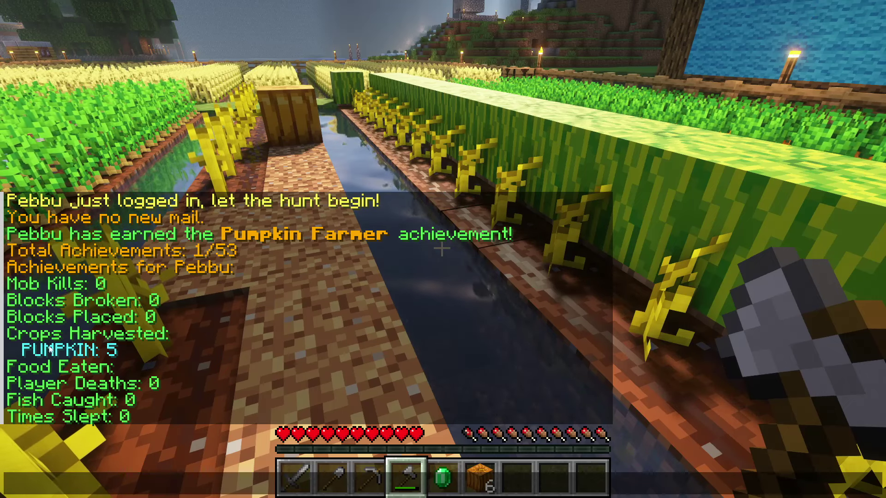
{"action": "key", "text": "Escape"}
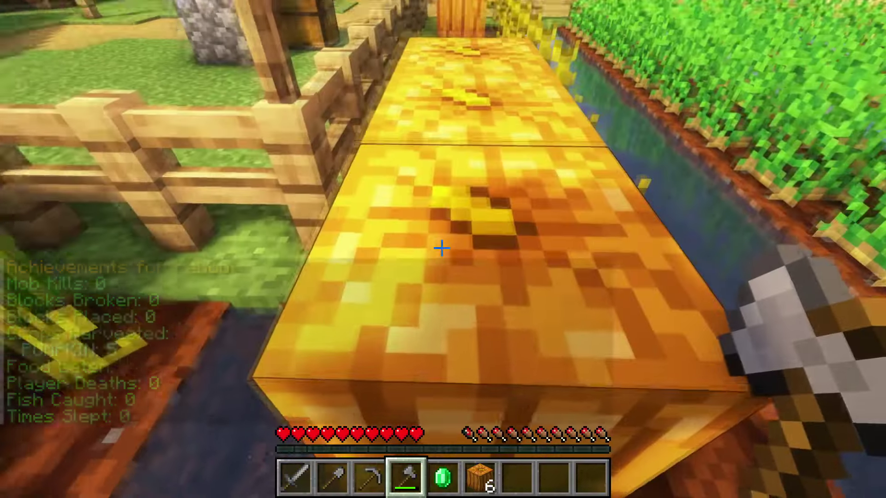
Harvest a sixth pumpkin and check the account money with /balance
{"action": "left_click", "coordinate": [441, 248]}
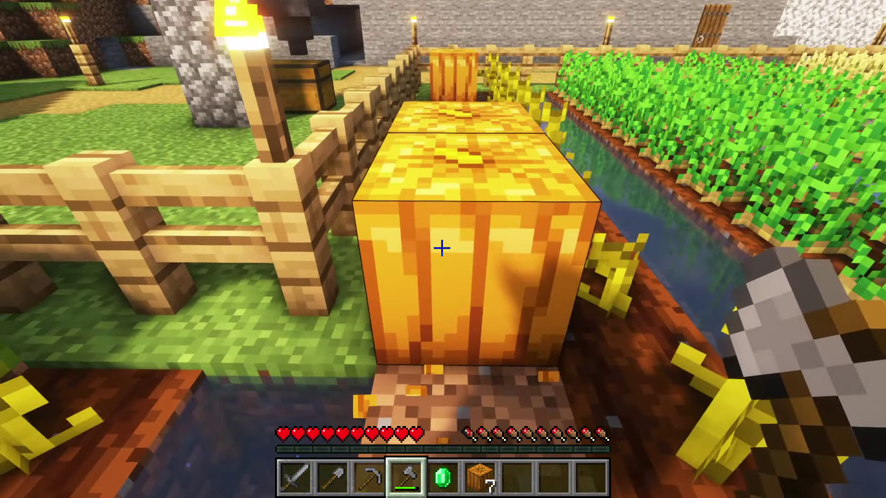
{"action": "key", "text": "slash"}
{"action": "type", "text": "balance"}
{"action": "key", "text": "Return"}
{"action": "key", "text": "t"}
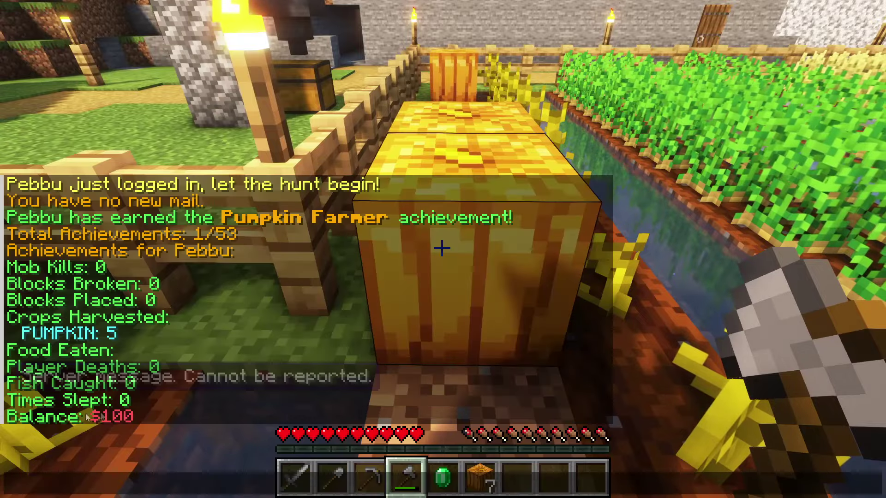
{"action": "key", "text": "Escape"}
Harvest the seventh pumpkin to reach the second PUMPKIN milestone and run /balance again
{"action": "key", "text": "space"}
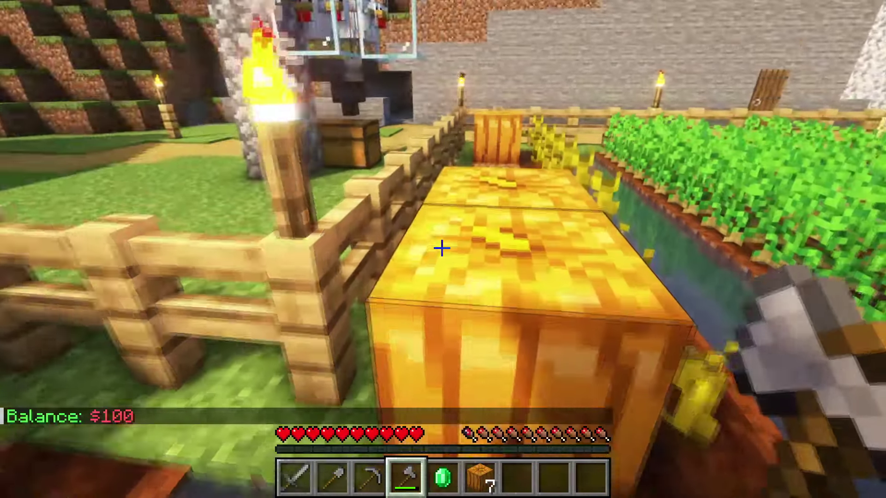
{"action": "left_click", "coordinate": [441, 248]}
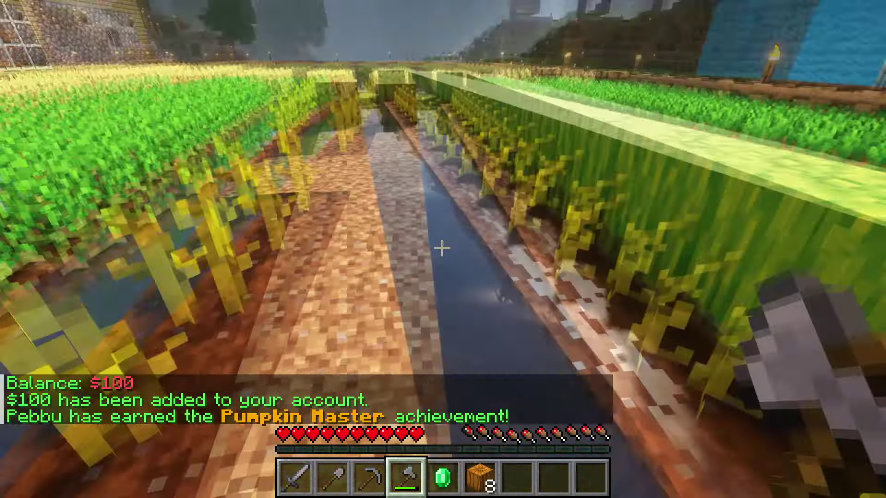
{"action": "key", "text": "t"}
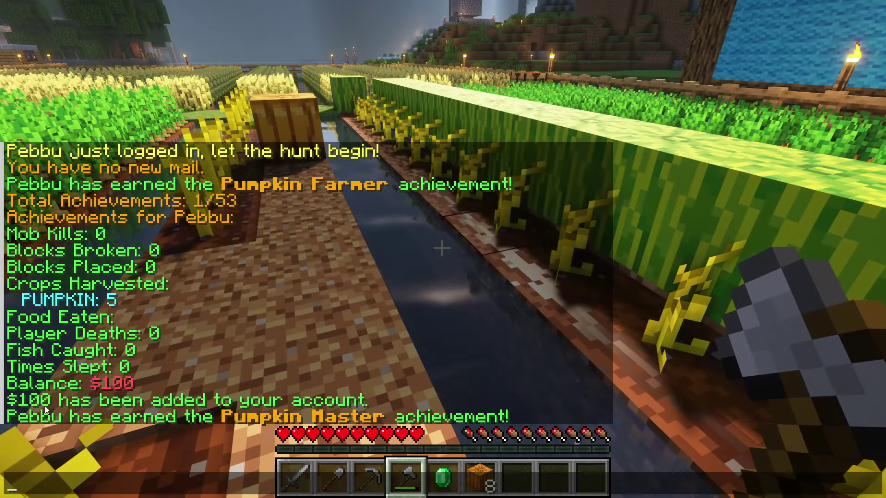
{"action": "type", "text": "/balance"}
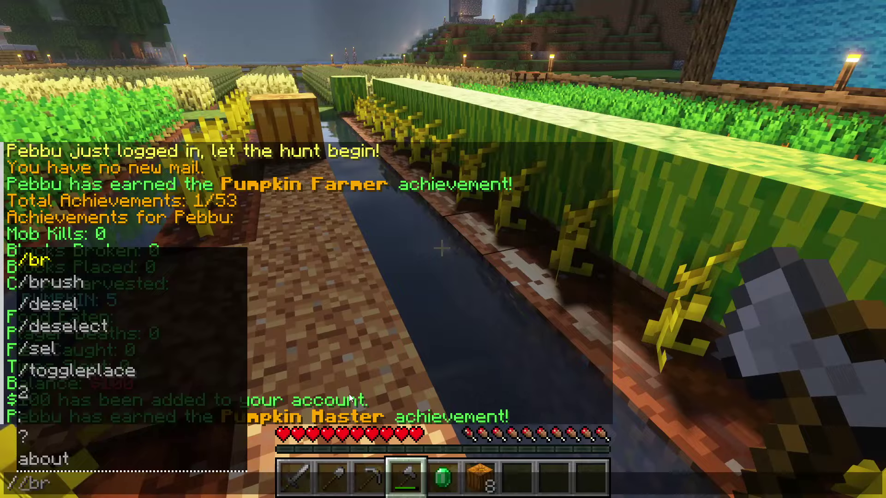
{"action": "key", "text": "Return"}
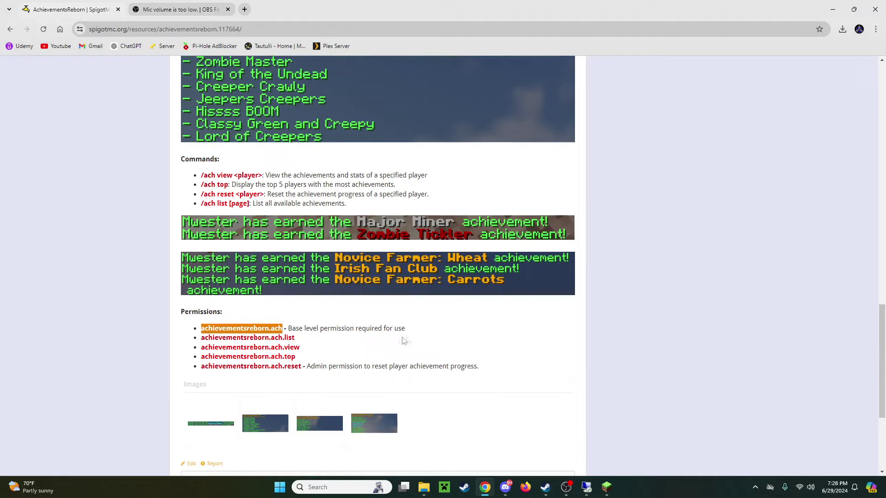
Switch to the AchievementsReborn page on SpigotMC in the browser and review the base, list, view and top permissions, returning to the plugin overview
{"action": "left_click_drag", "start_coordinate": [404, 330], "coordinate": [297, 326]}
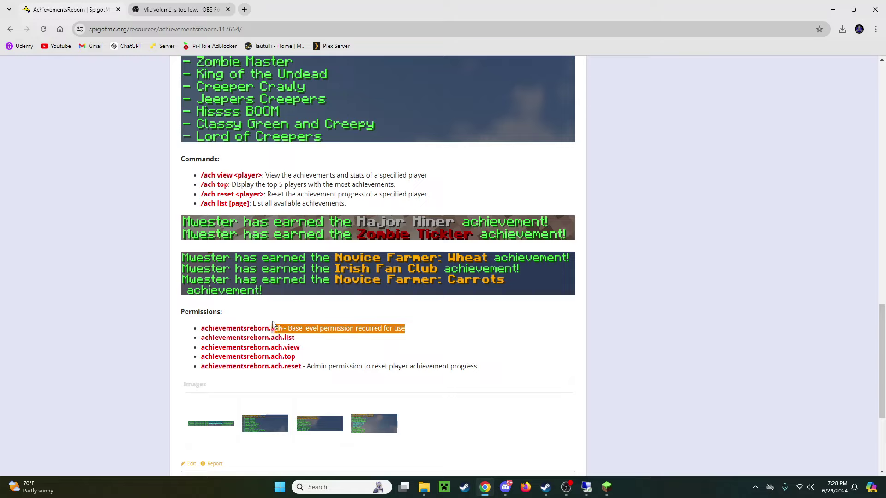
{"action": "left_click", "coordinate": [314, 357]}
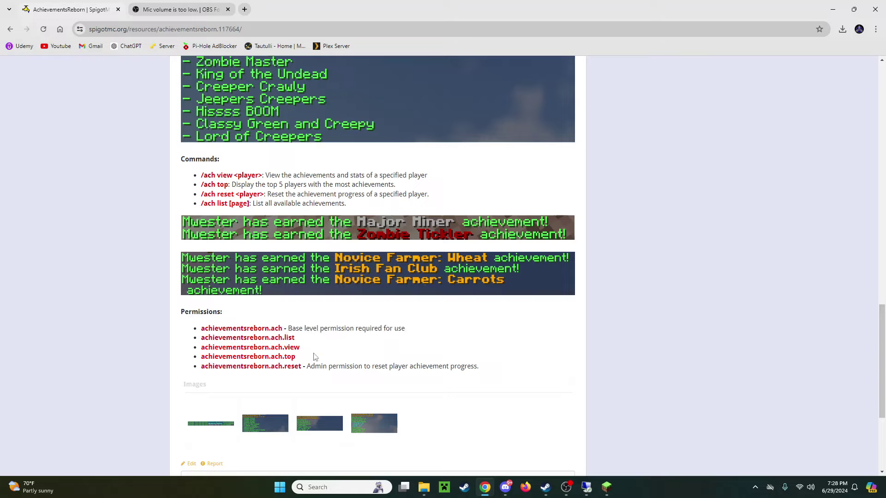
{"action": "left_click_drag", "start_coordinate": [301, 358], "coordinate": [202, 342]}
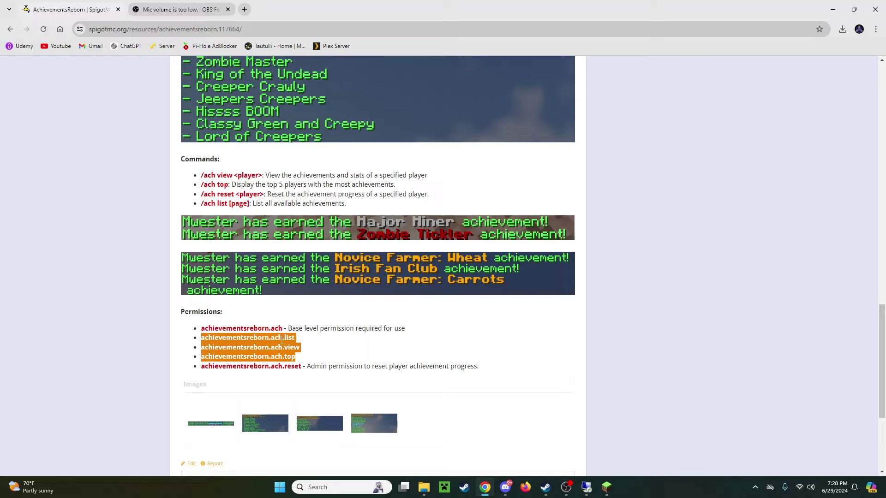
{"action": "double_click", "coordinate": [255, 338]}
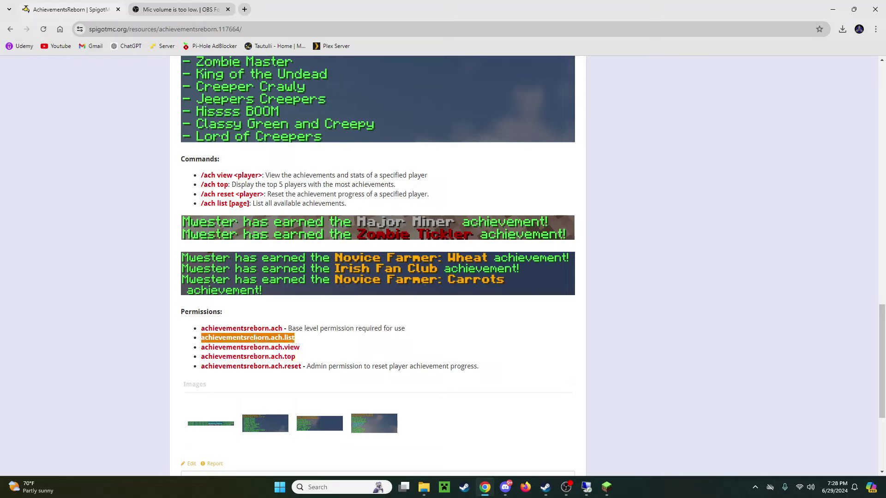
{"action": "left_click", "coordinate": [305, 352]}
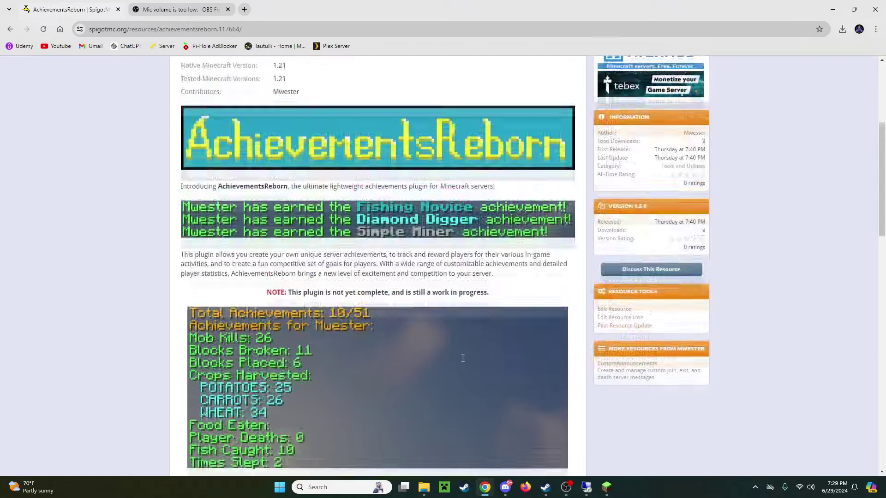
{"action": "scroll", "coordinate": [464, 362], "scroll_direction": "up", "scroll_amount": 1}
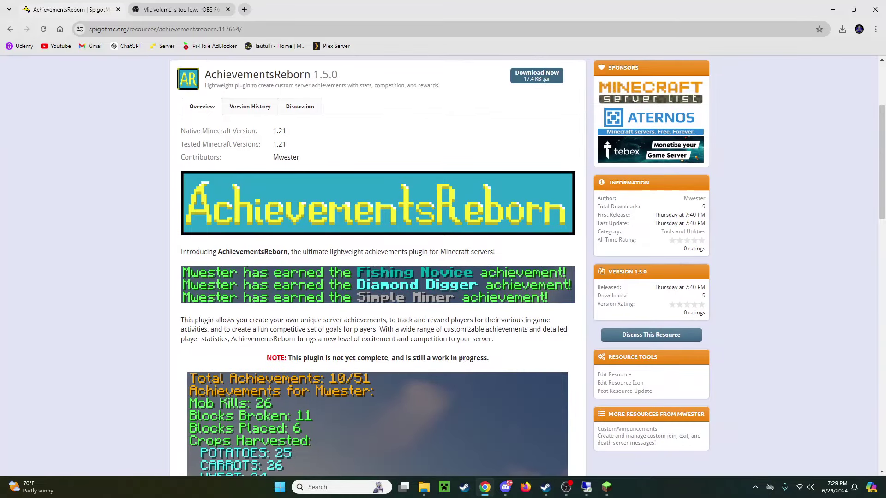